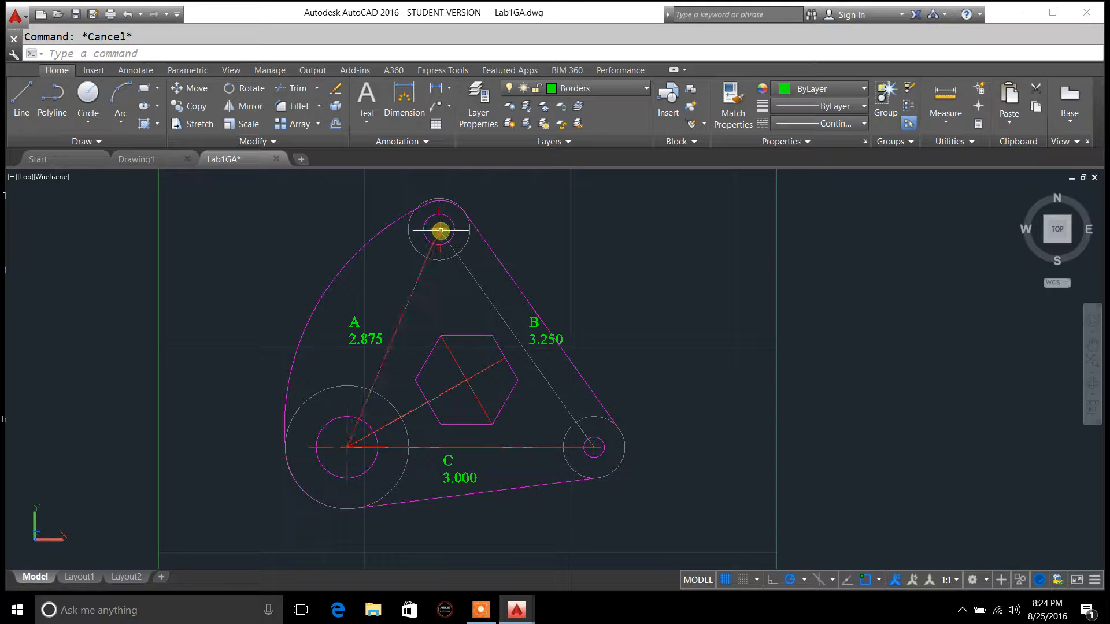
left_click(490, 261)
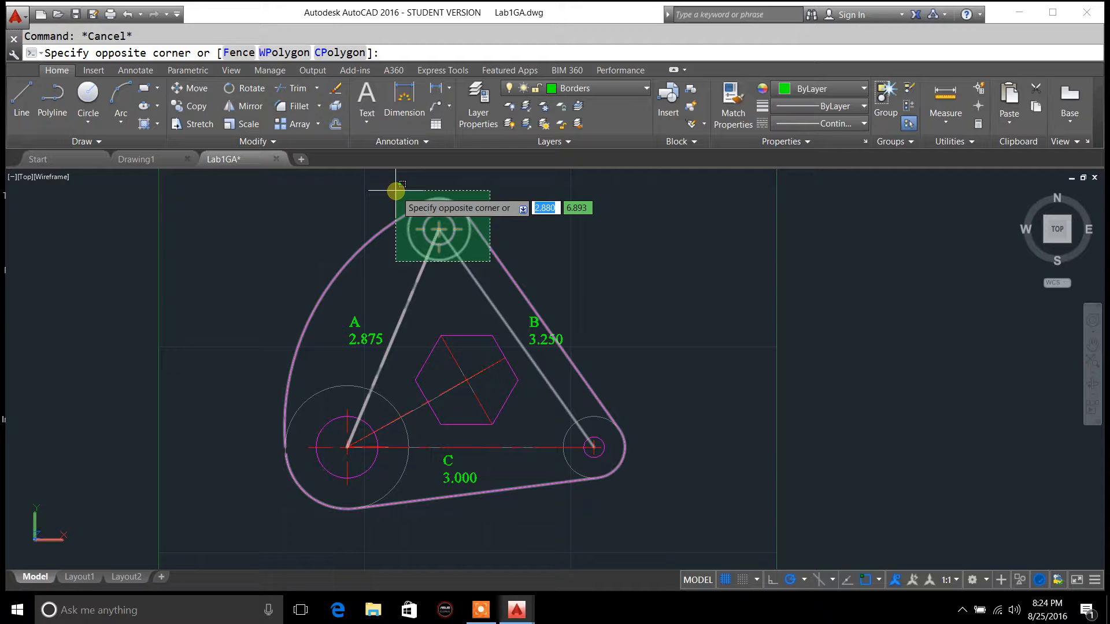
key("Escape")
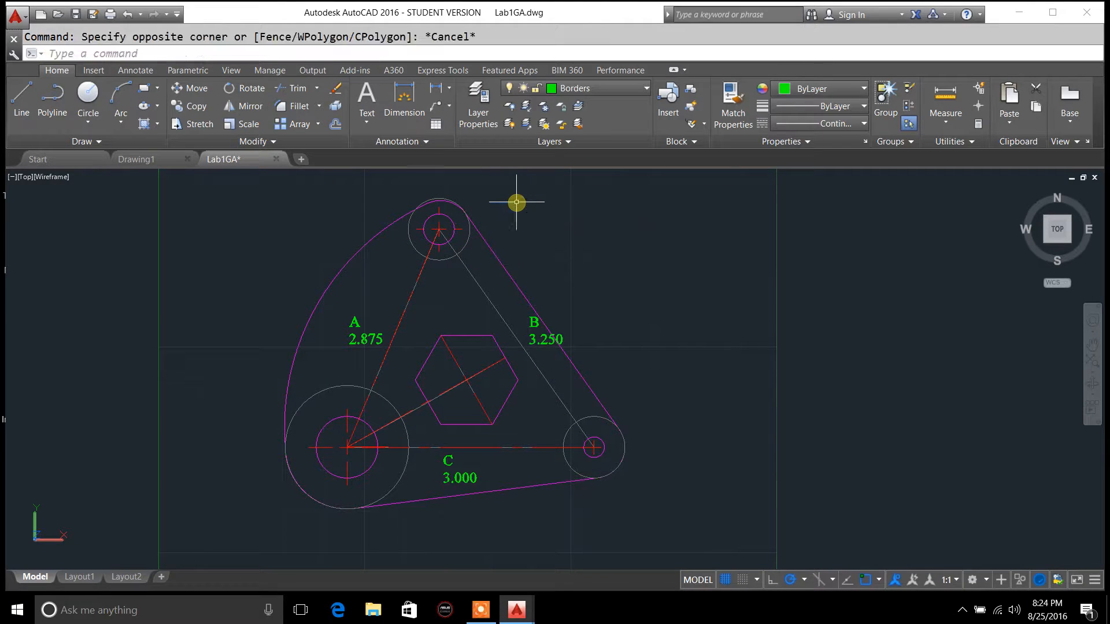
left_click(147, 165)
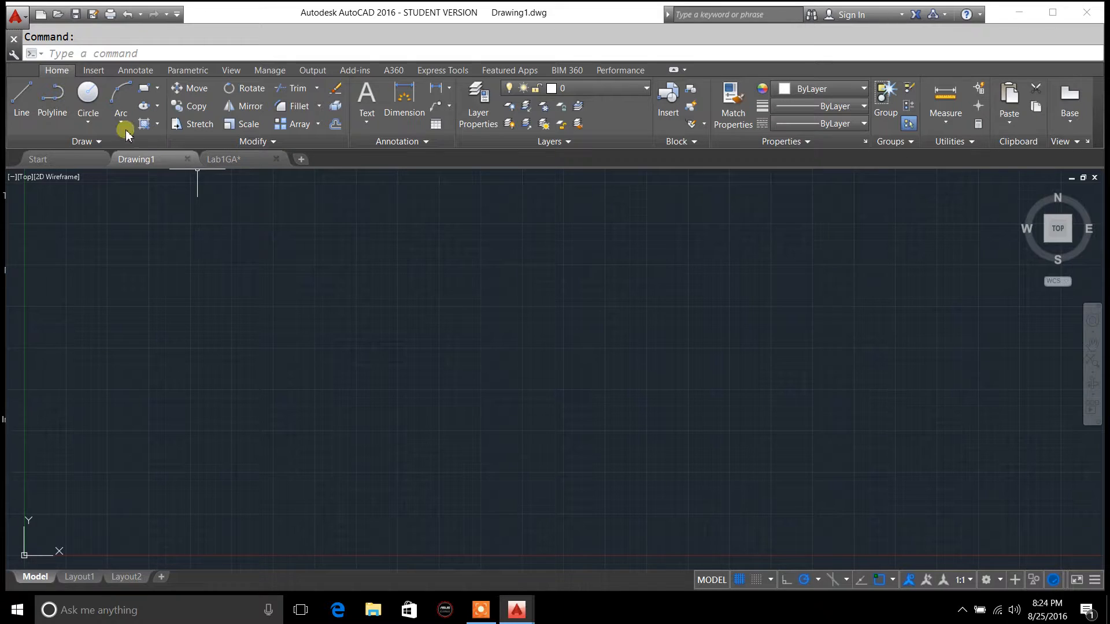
left_click(88, 121)
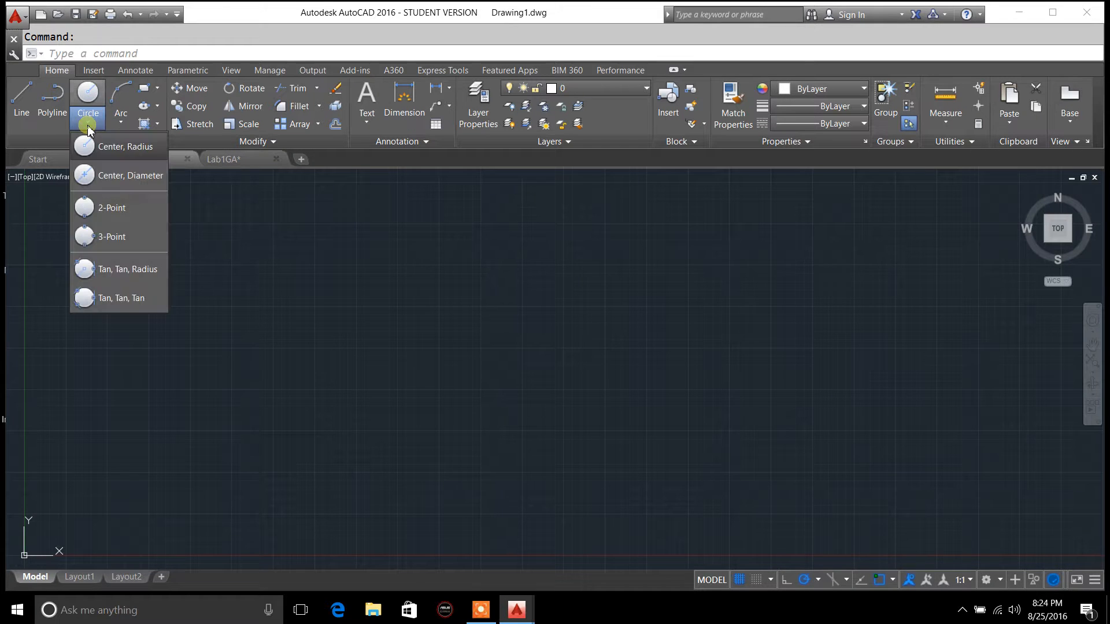
left_click(115, 151)
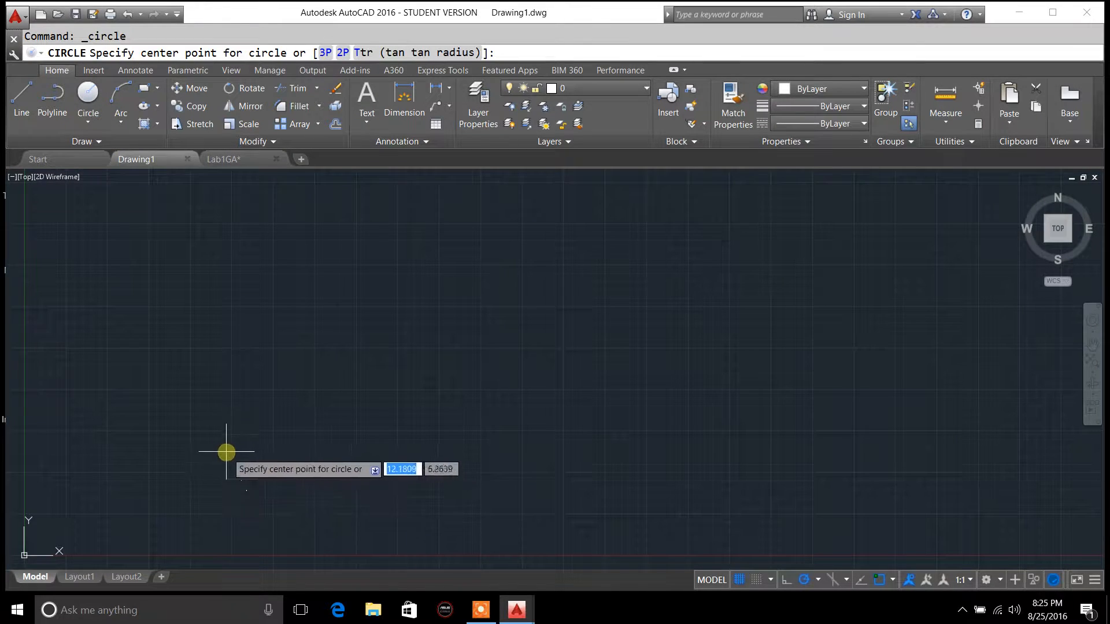
left_click(224, 163)
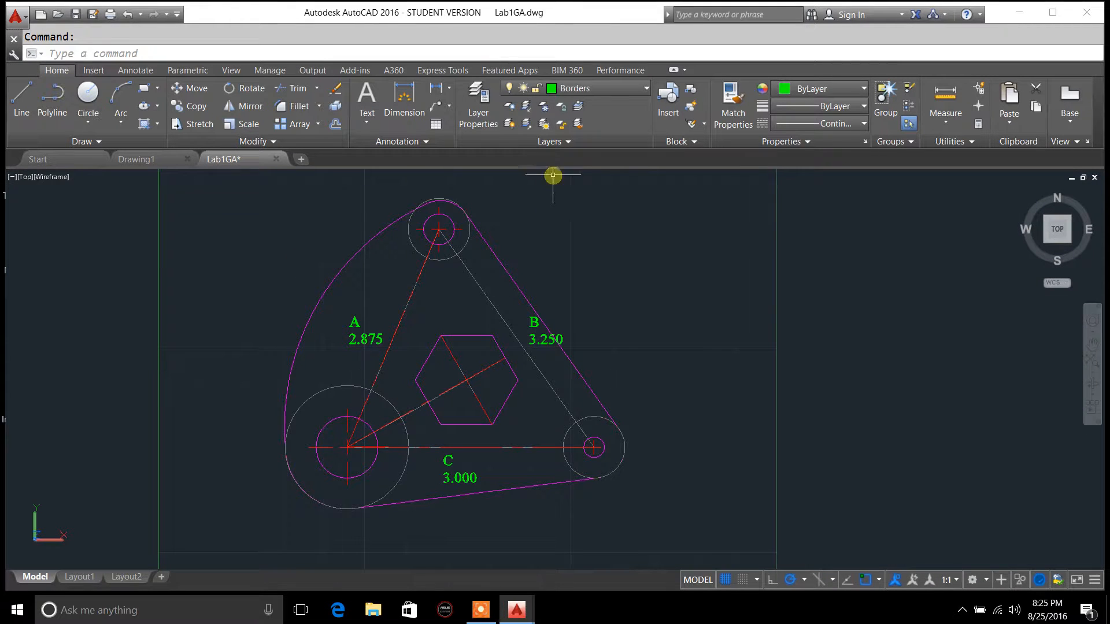
Thaw the dimensions layer in the Lab1GA drawing and view the dimensioned part
left_click(645, 88)
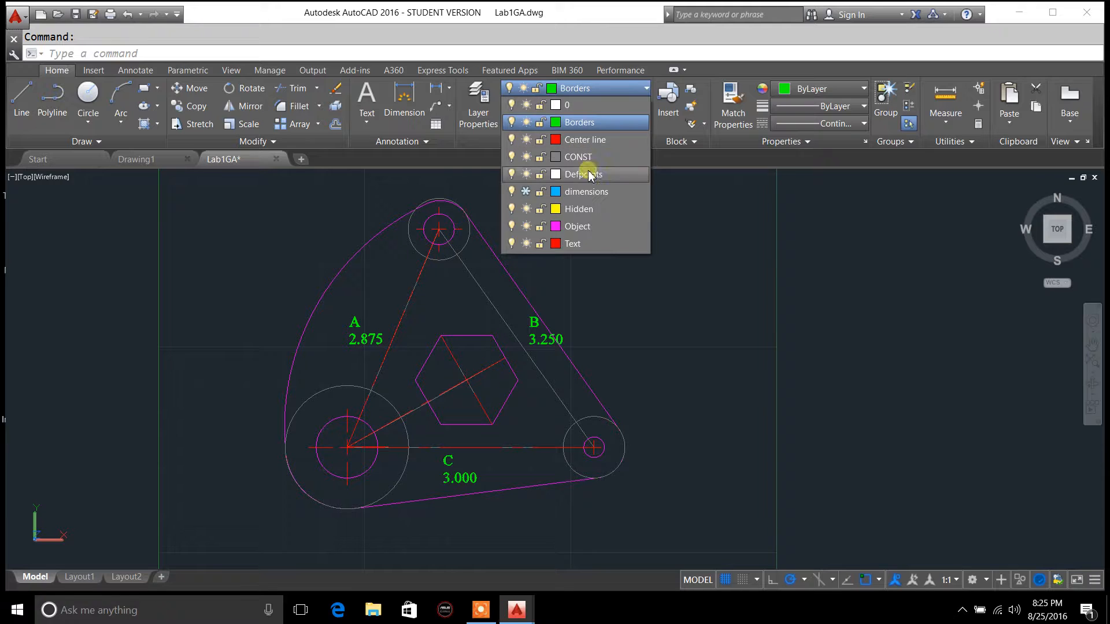
left_click(583, 194)
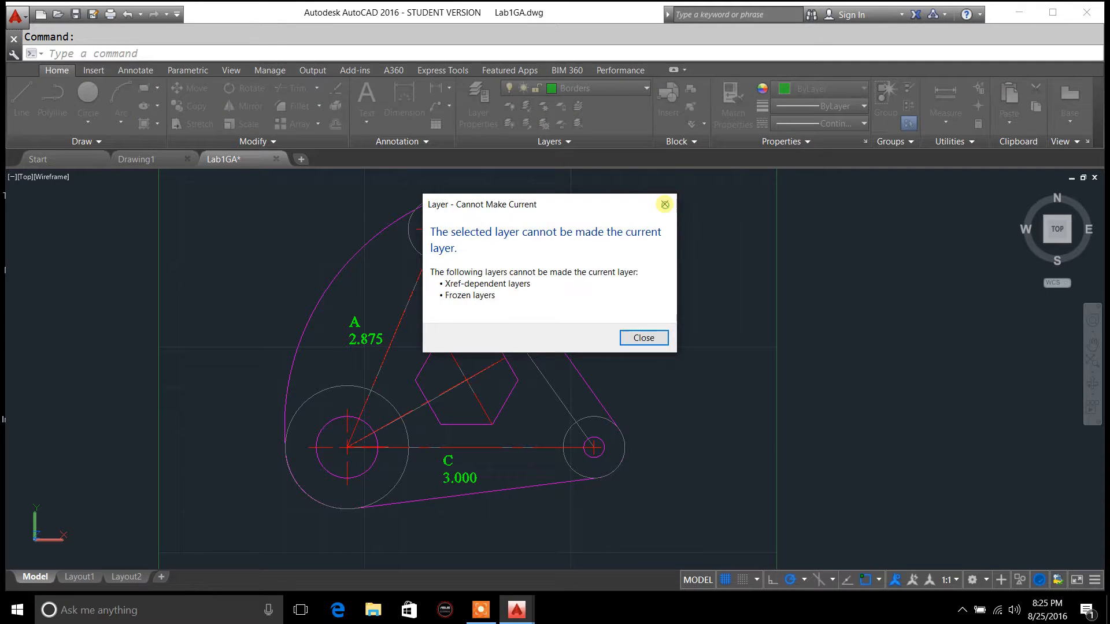
left_click(660, 206)
left_click(645, 88)
left_click(526, 191)
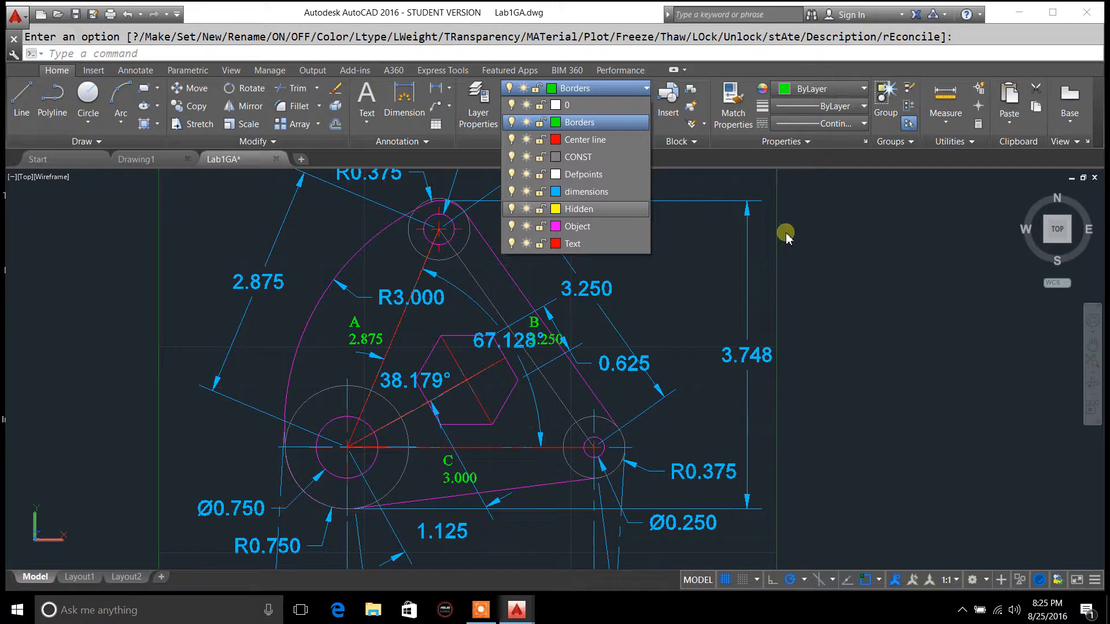
left_click(804, 240)
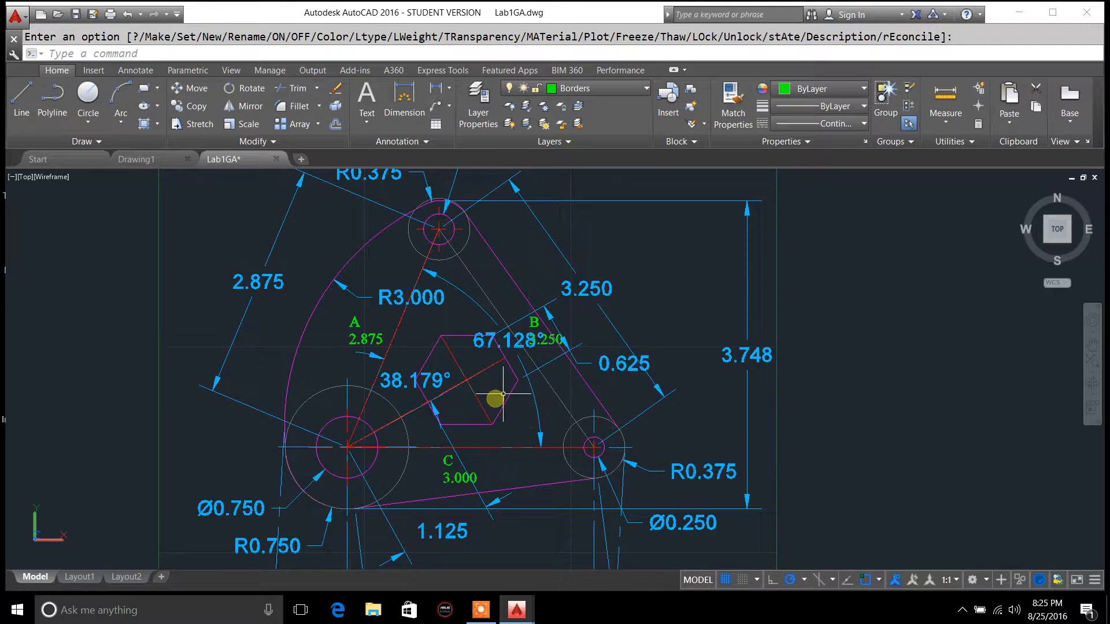
scroll(418, 453, "down", 2)
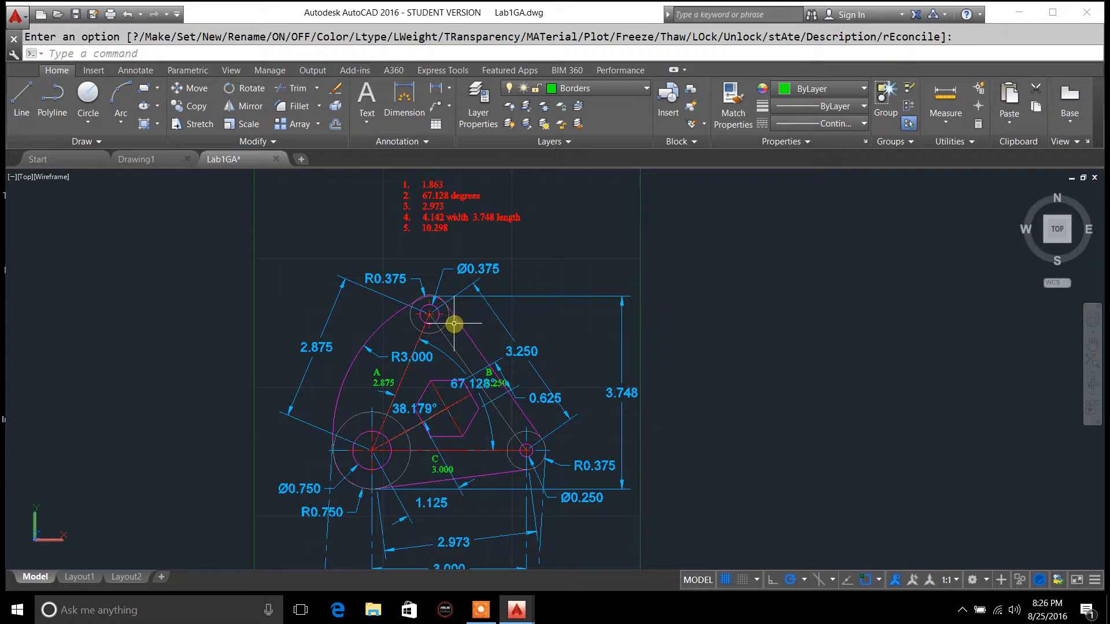
mouse_move(452, 350)
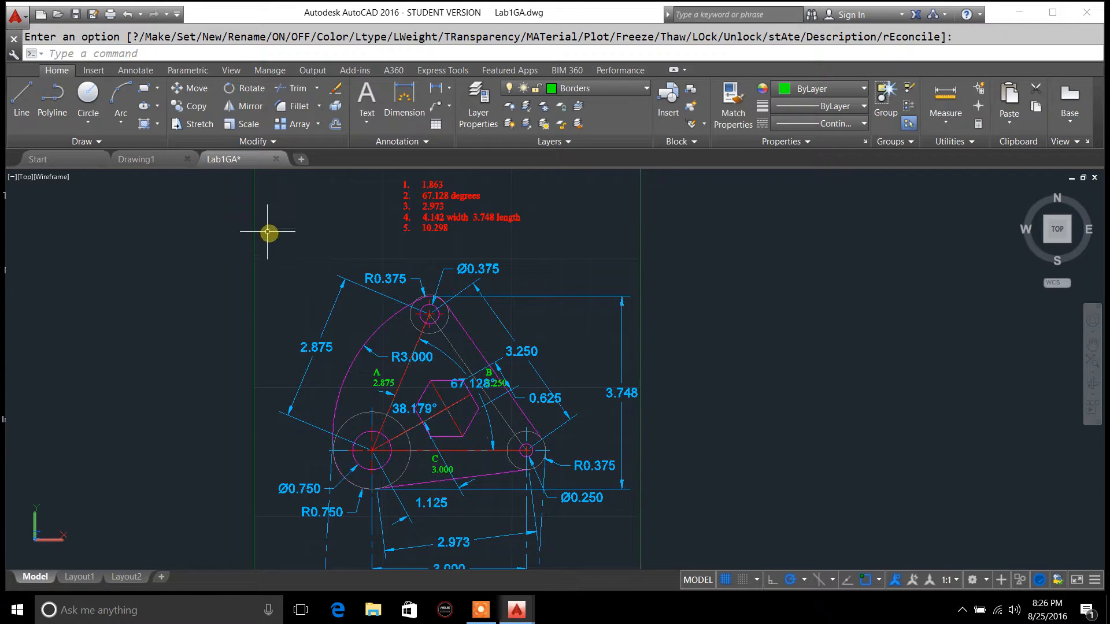
In Drawing1, draw a circle with a 0.750 radius near the lower-left area of the drawing
left_click(153, 162)
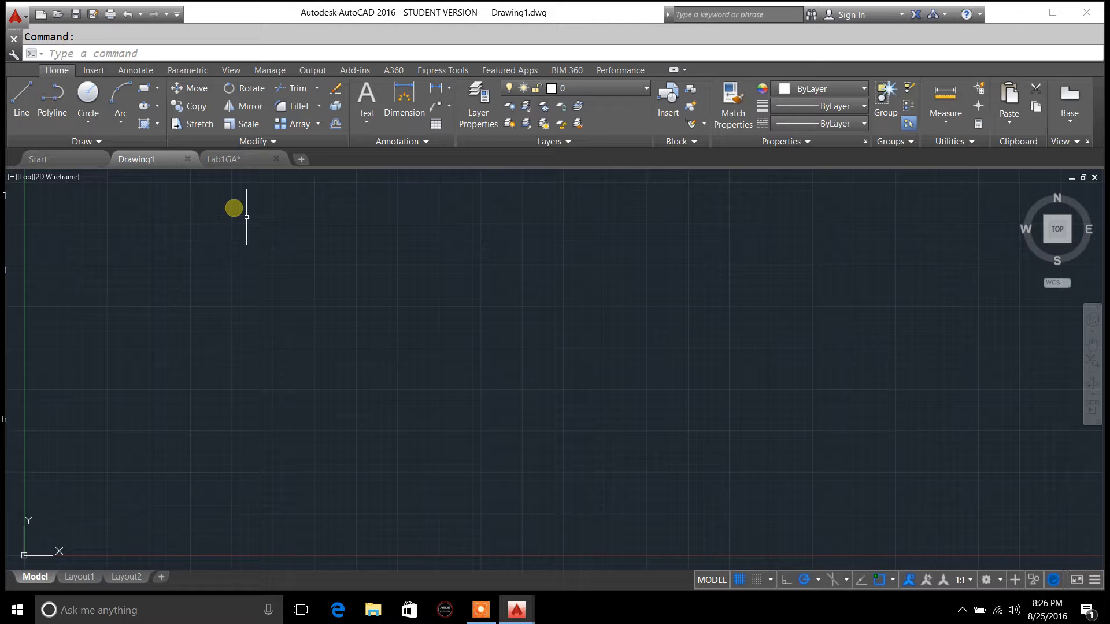
left_click(88, 119)
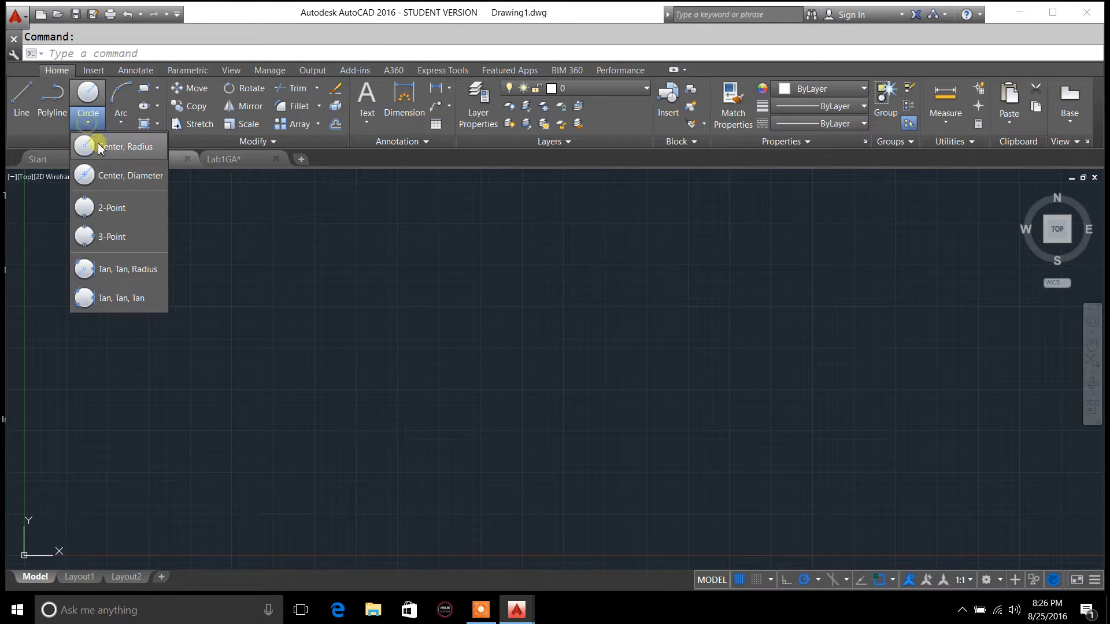
left_click(101, 163)
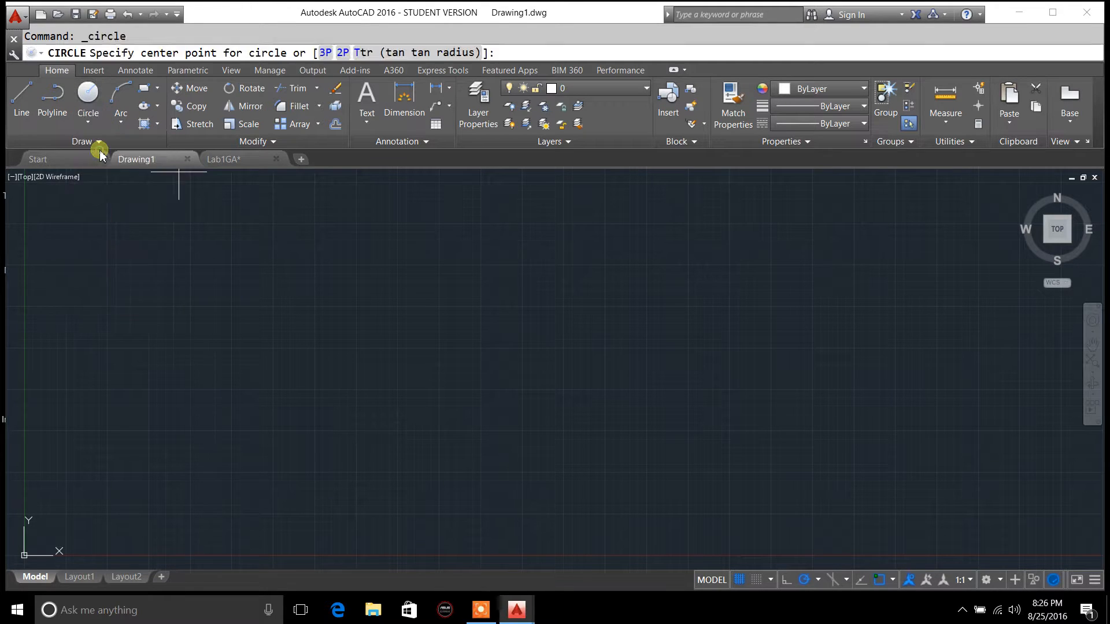
left_click(191, 473)
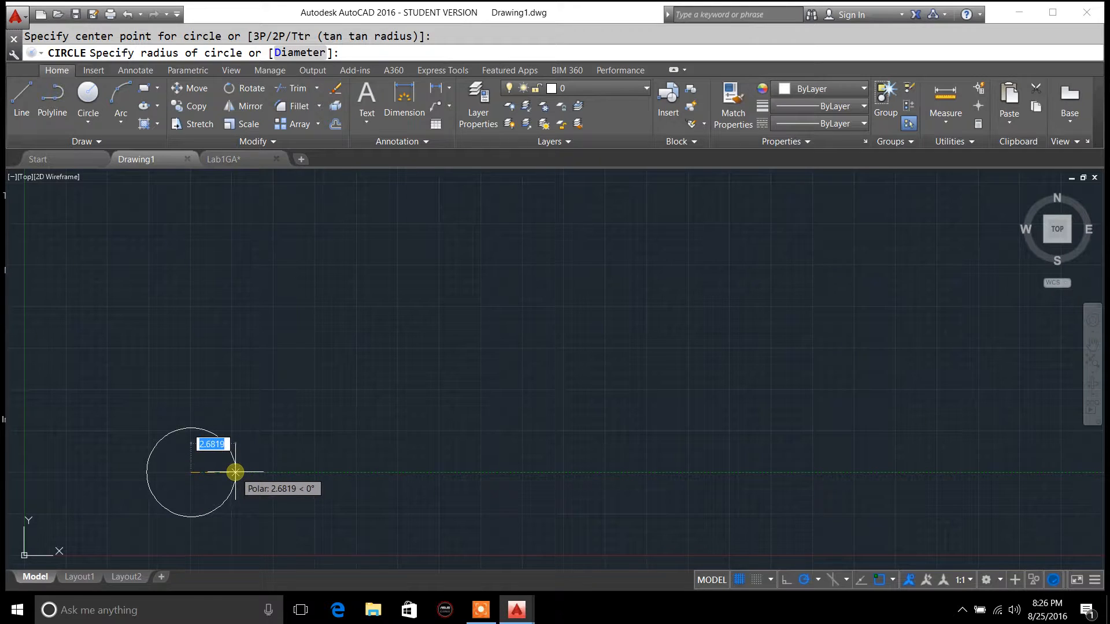
key("BackSpace")
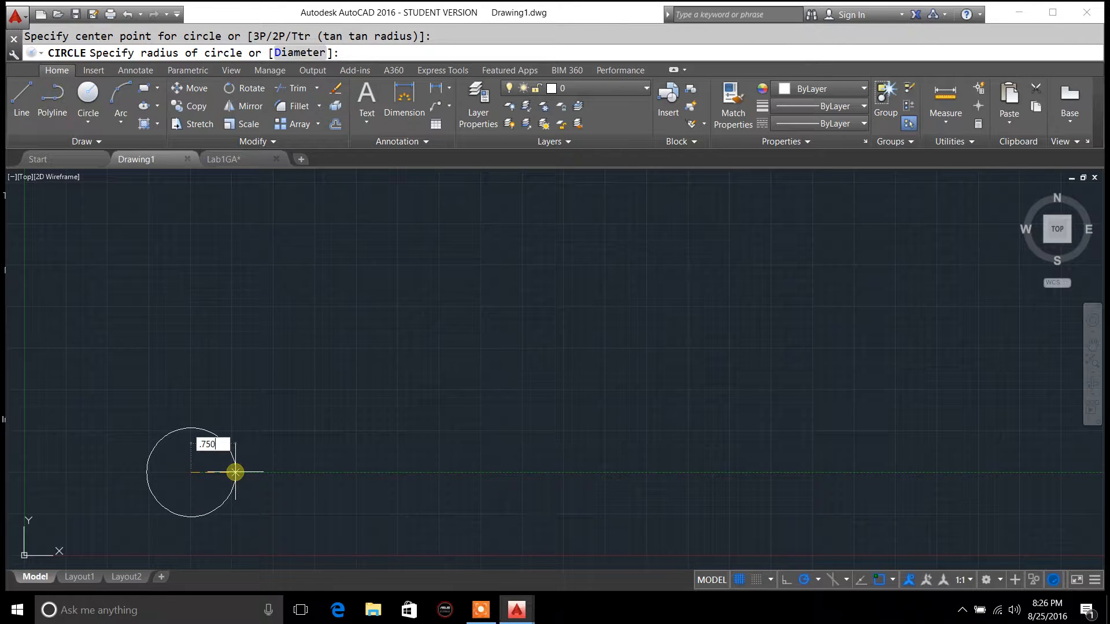
type(".750")
key("Return")
scroll(202, 486, "up", 5)
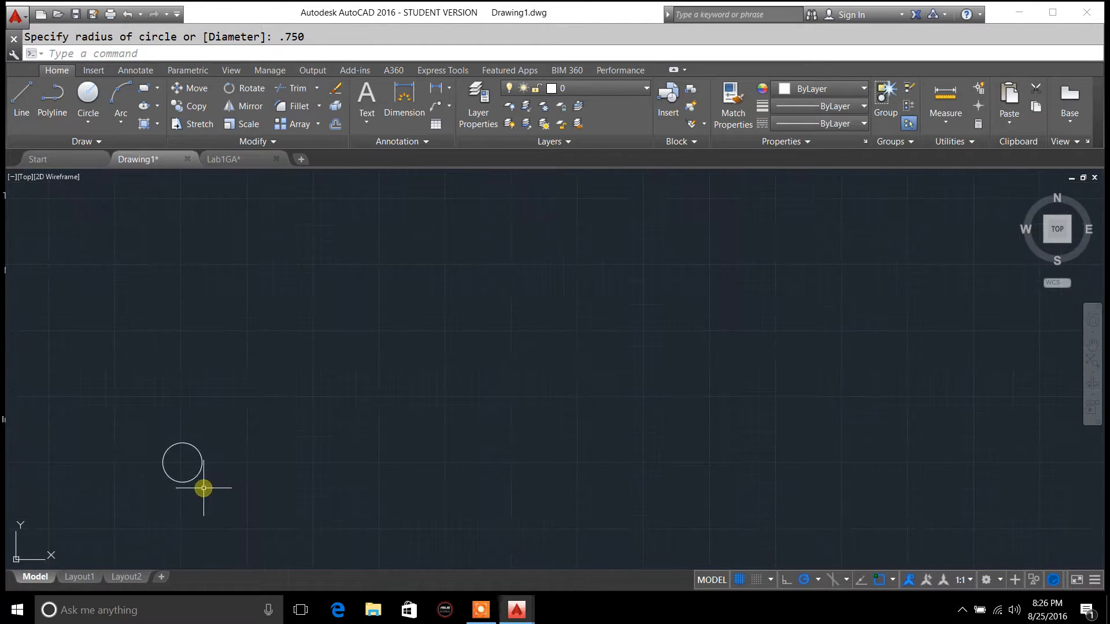
scroll(191, 490, "down", 2)
scroll(129, 512, "up", 2)
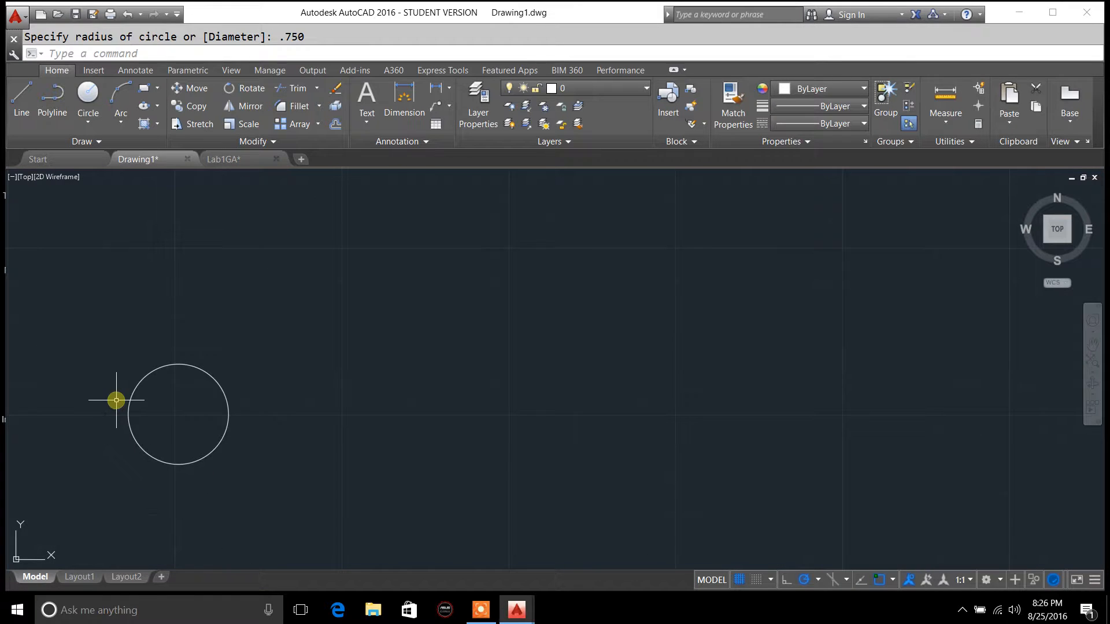
Draw a concentric circle with a 0.750 diameter at the center of the existing circle
left_click(88, 122)
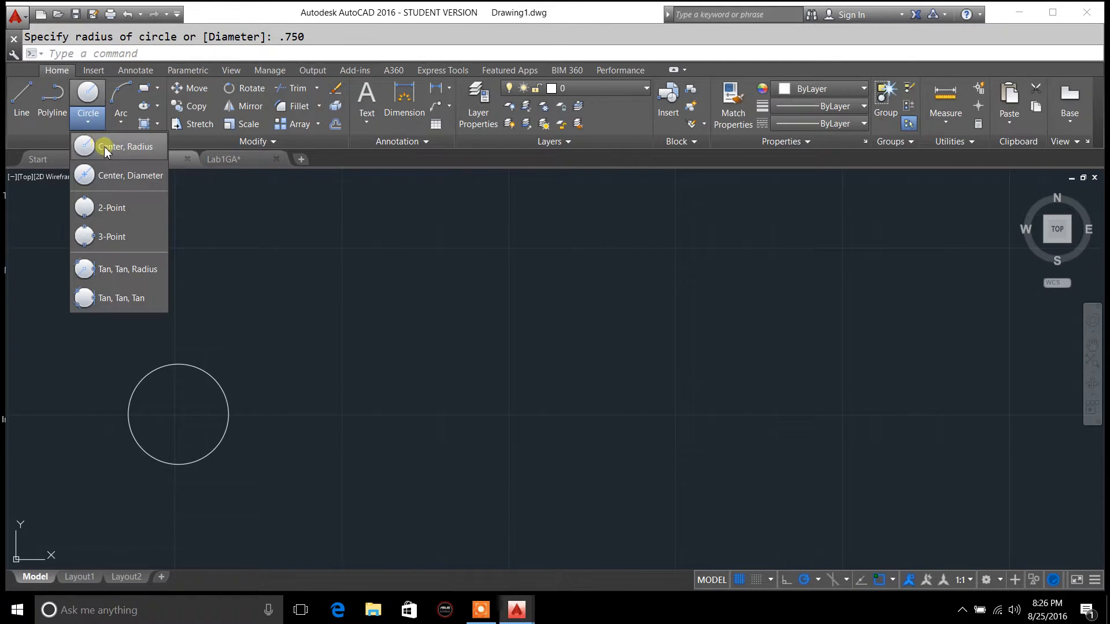
left_click(115, 179)
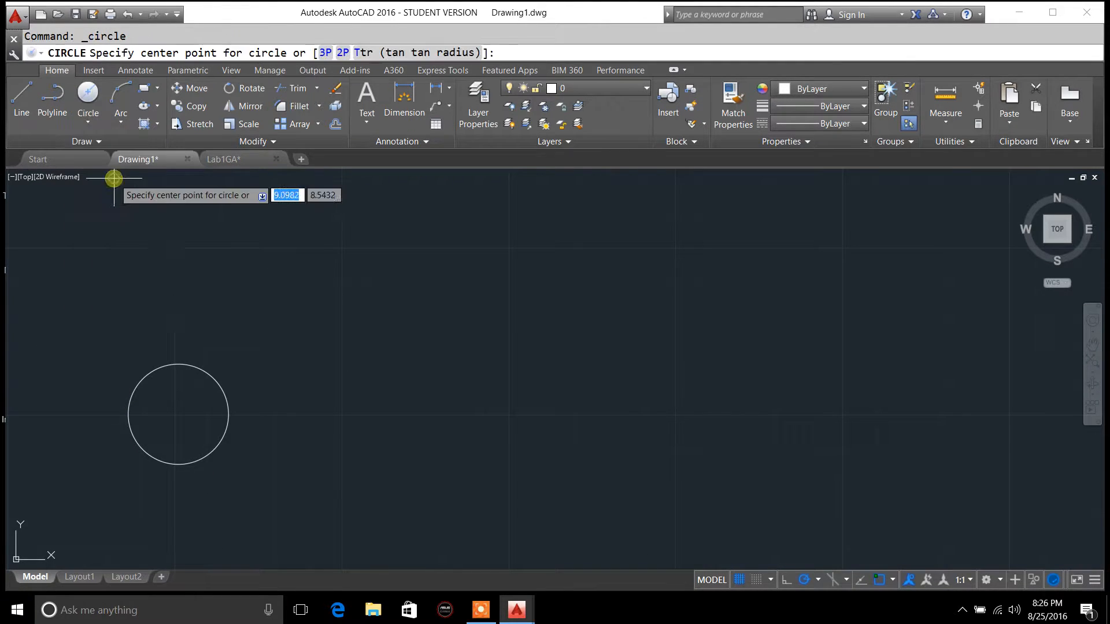
left_click(177, 415)
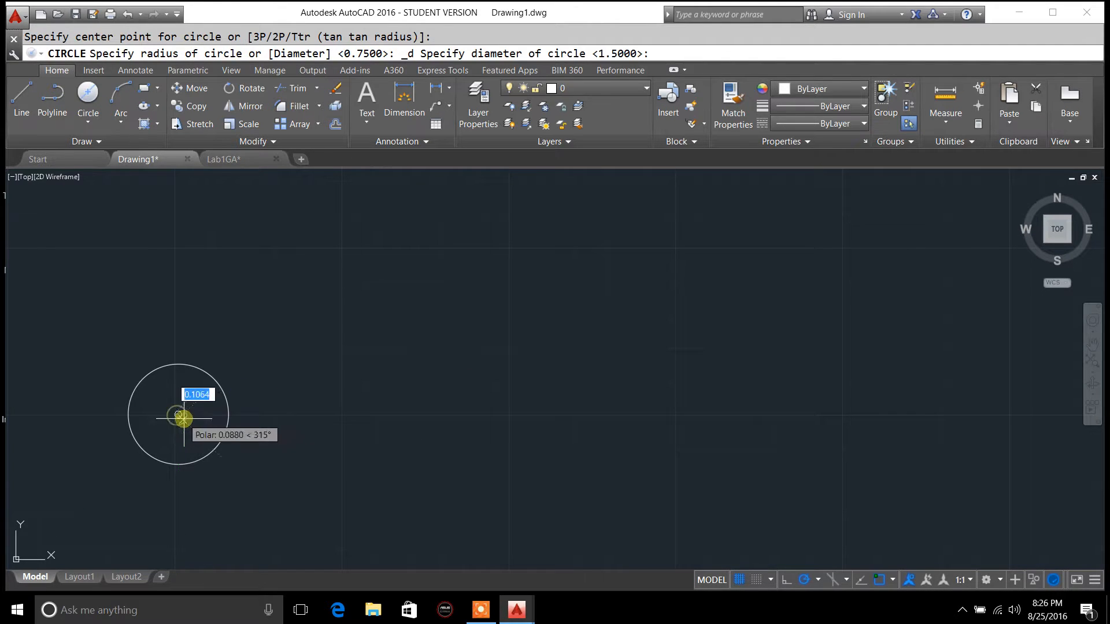
type(".750")
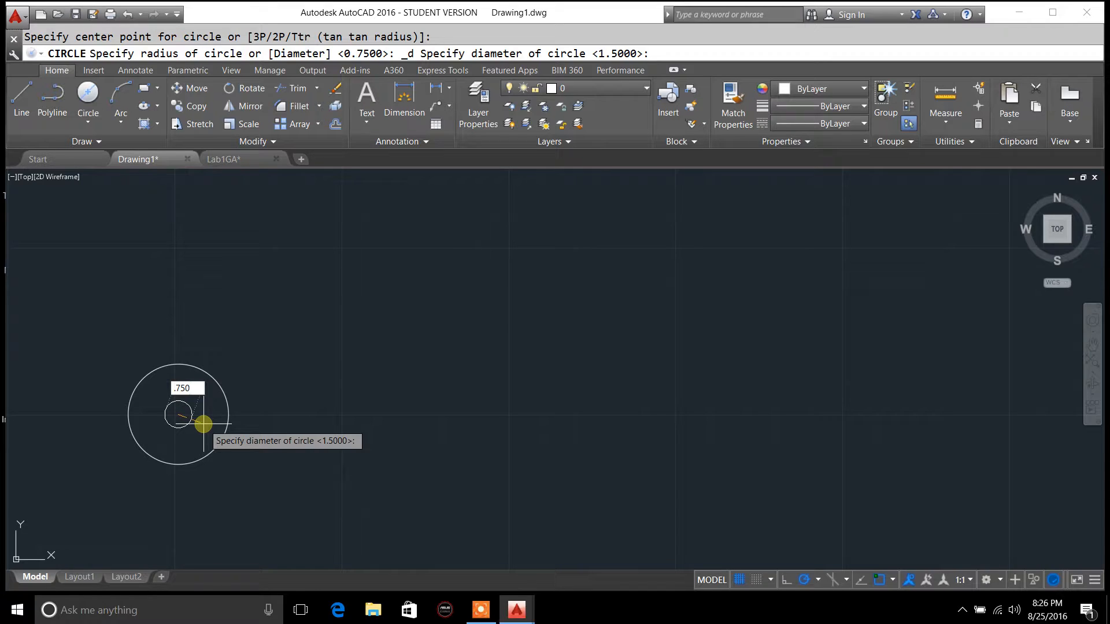
key("Return")
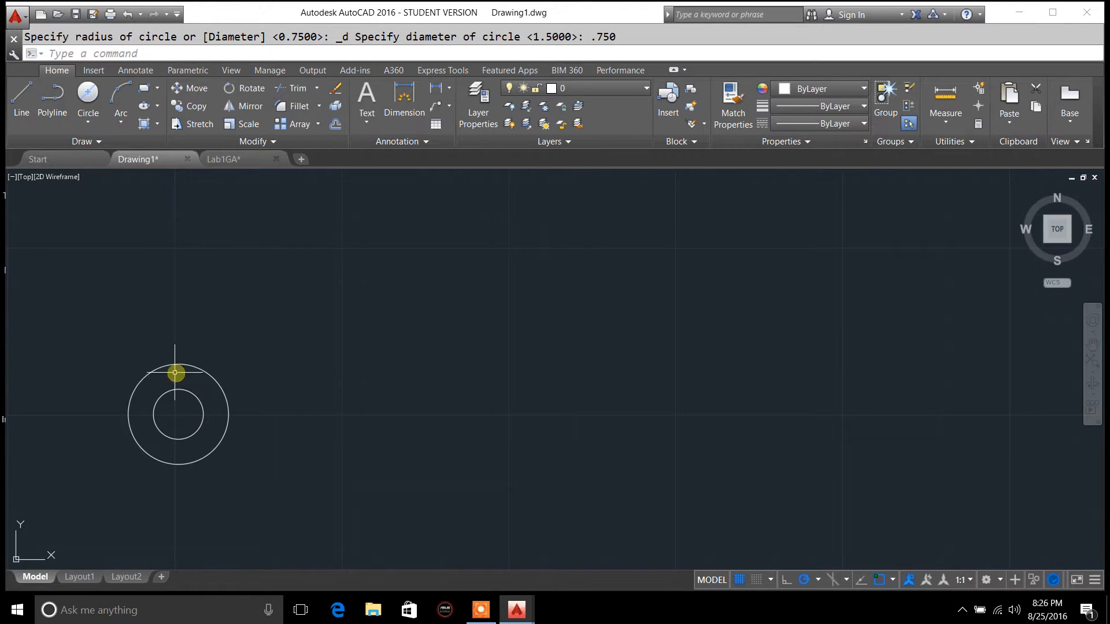
Add a center mark to the concentric circles with the DIMCENTER command
left_click(102, 53)
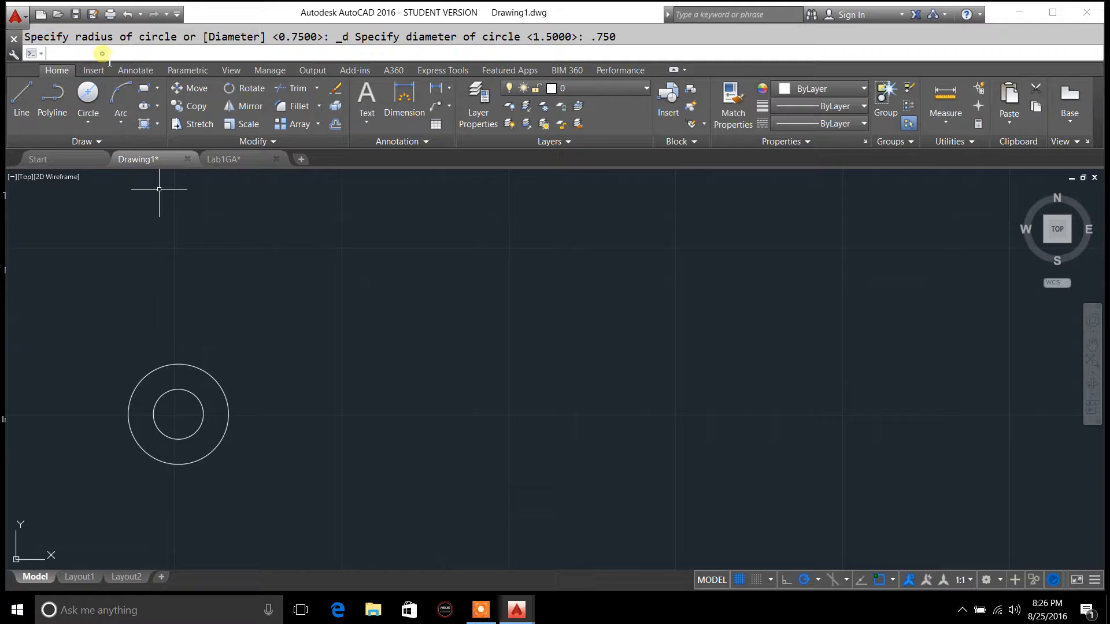
type("dimcent")
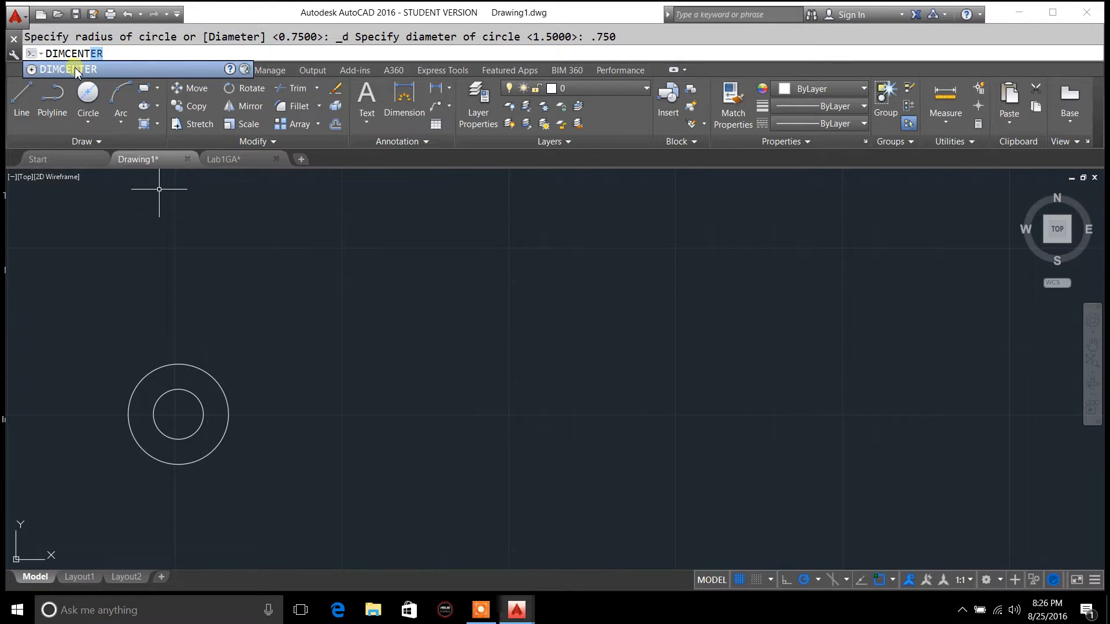
left_click(77, 70)
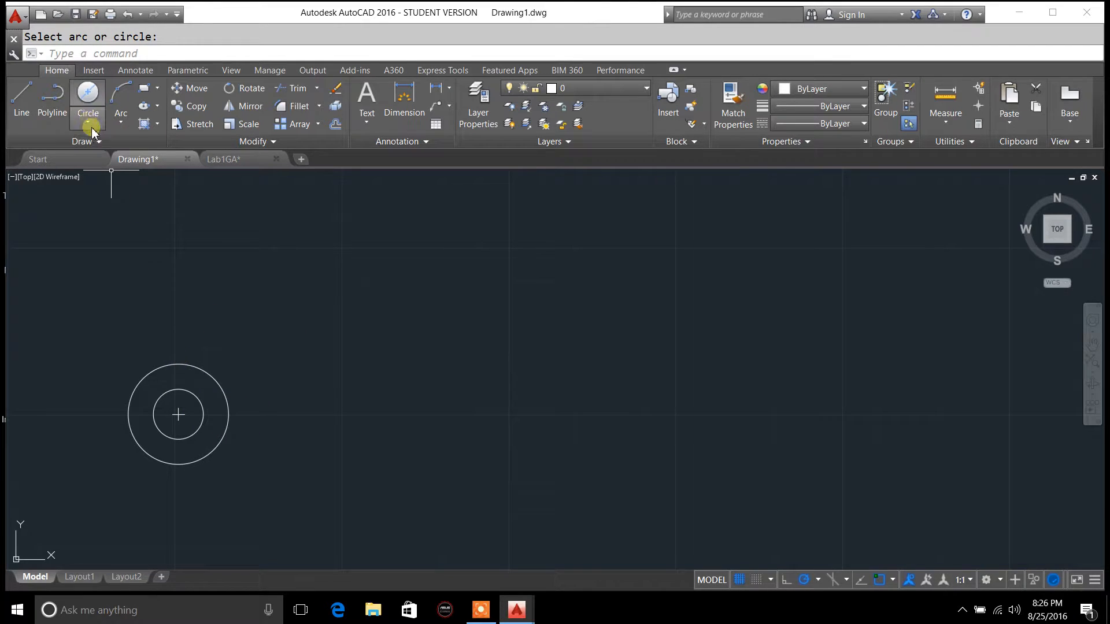
Freeze the dimensions layer in the Lab1GA reference drawing
left_click(21, 106)
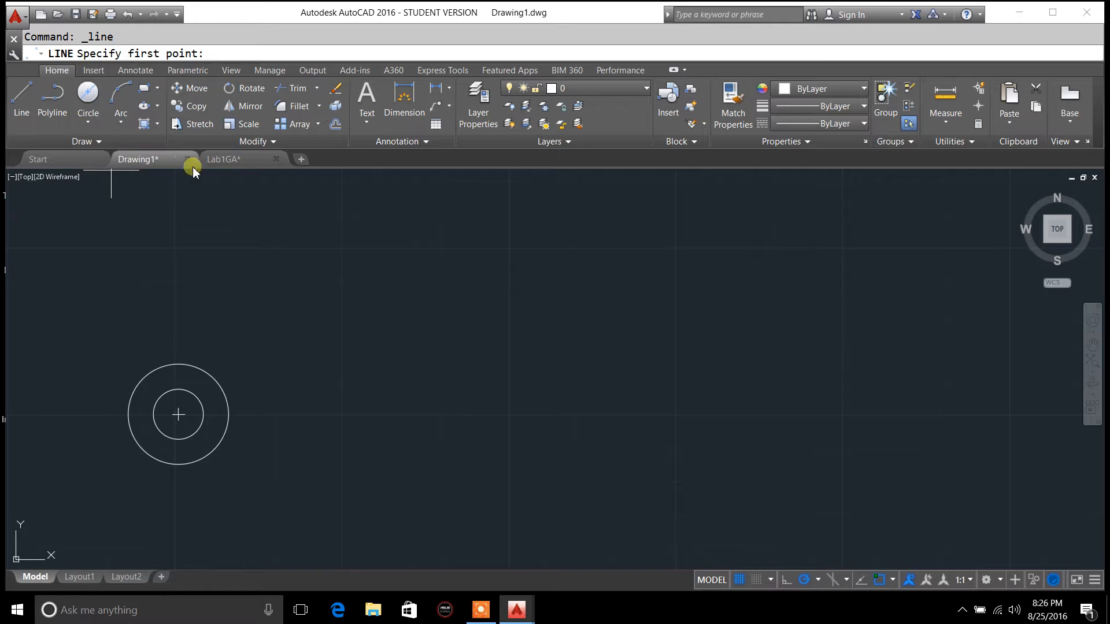
left_click(223, 159)
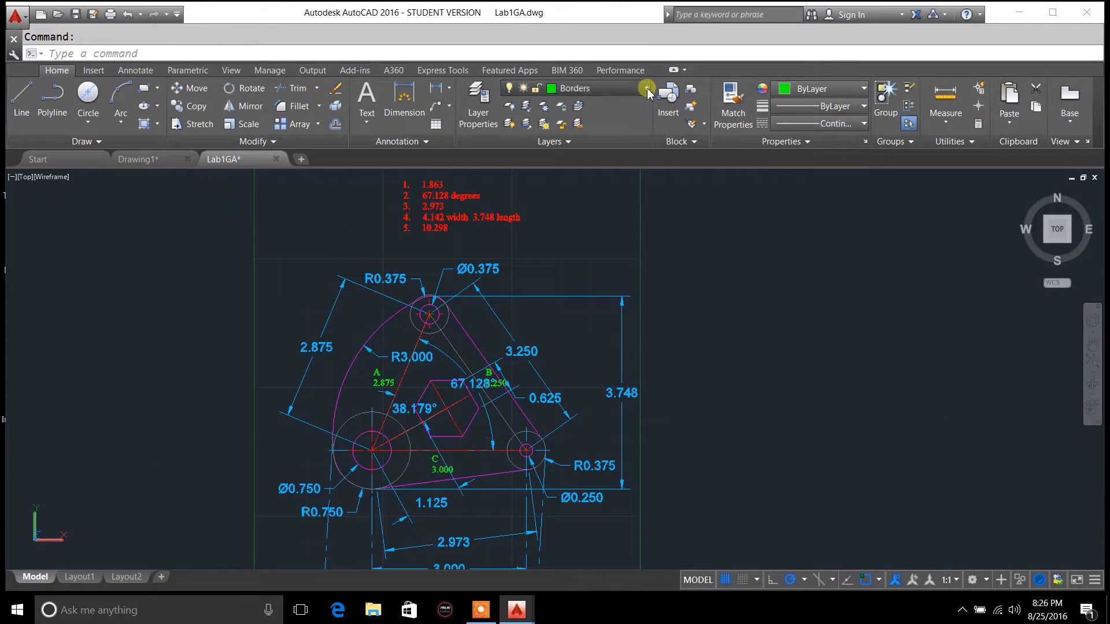
left_click(646, 89)
left_click(526, 192)
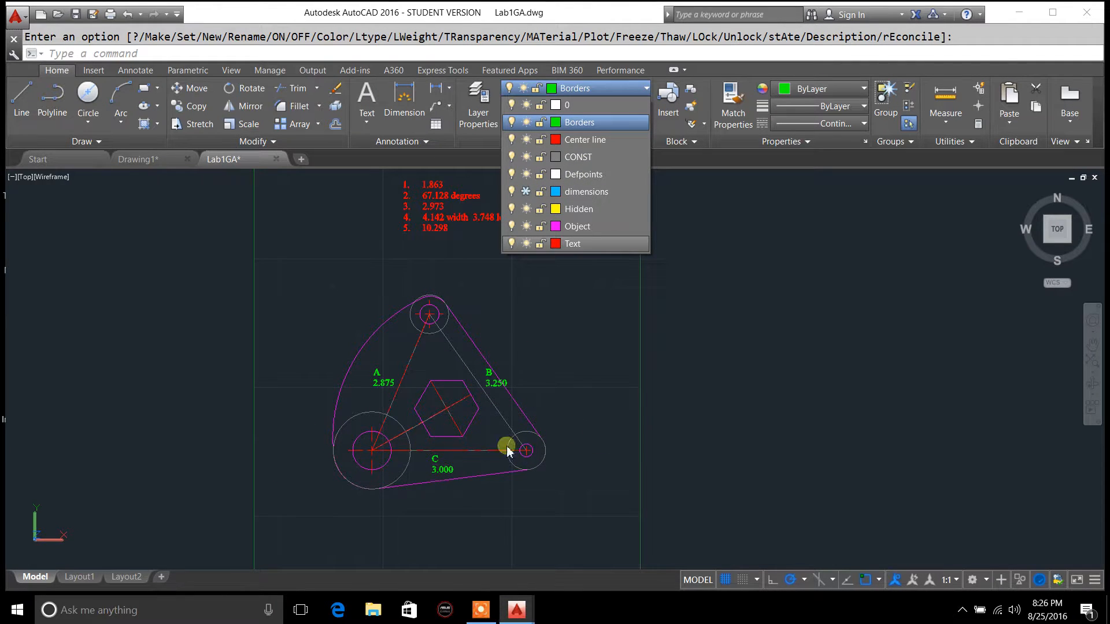
In Drawing1, draw a 3.000 horizontal line from the center of the concentric circles toward the right
left_click(161, 164)
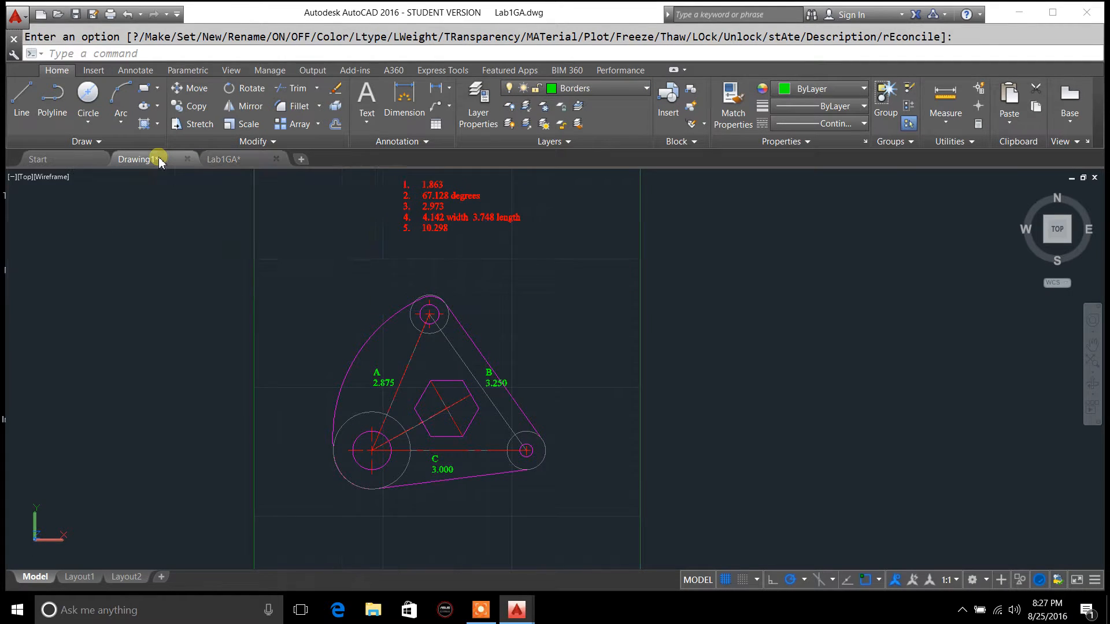
left_click(19, 110)
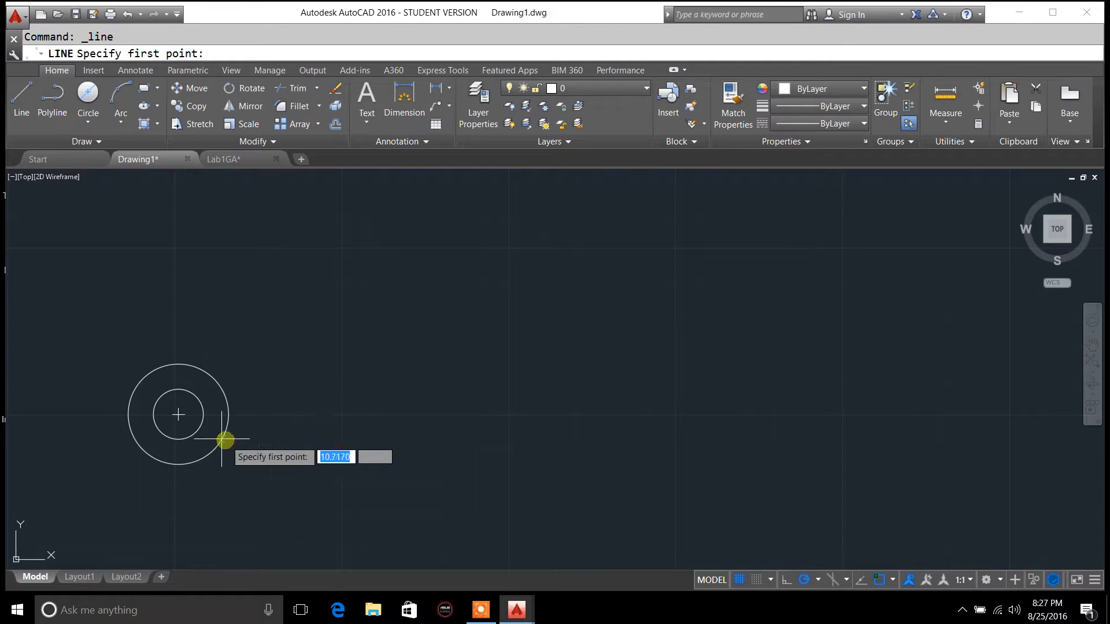
left_click(178, 415)
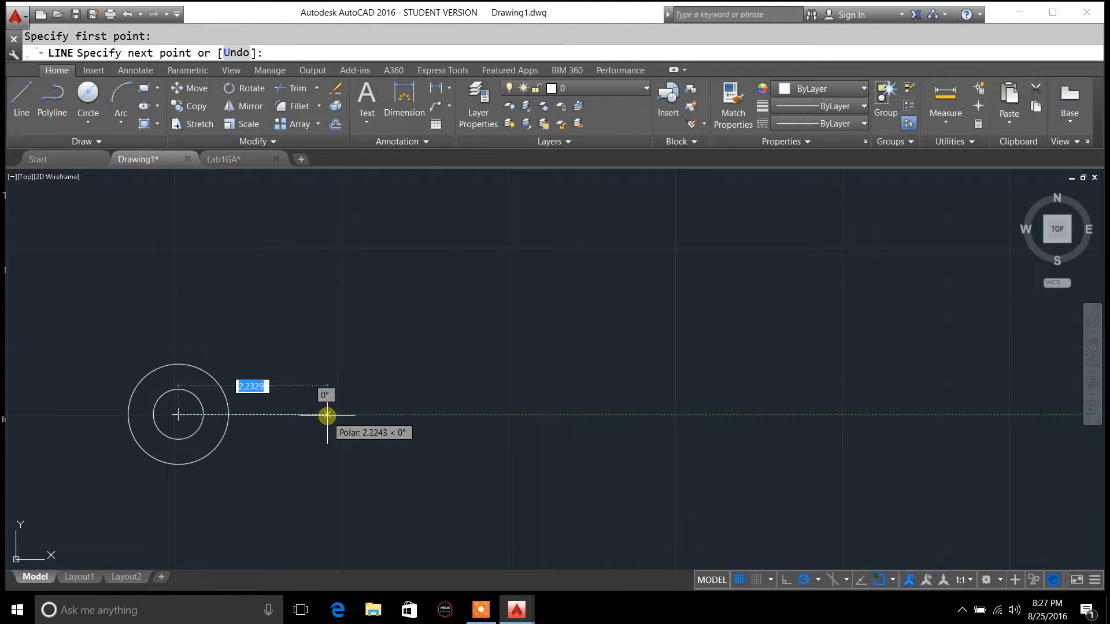
type("3")
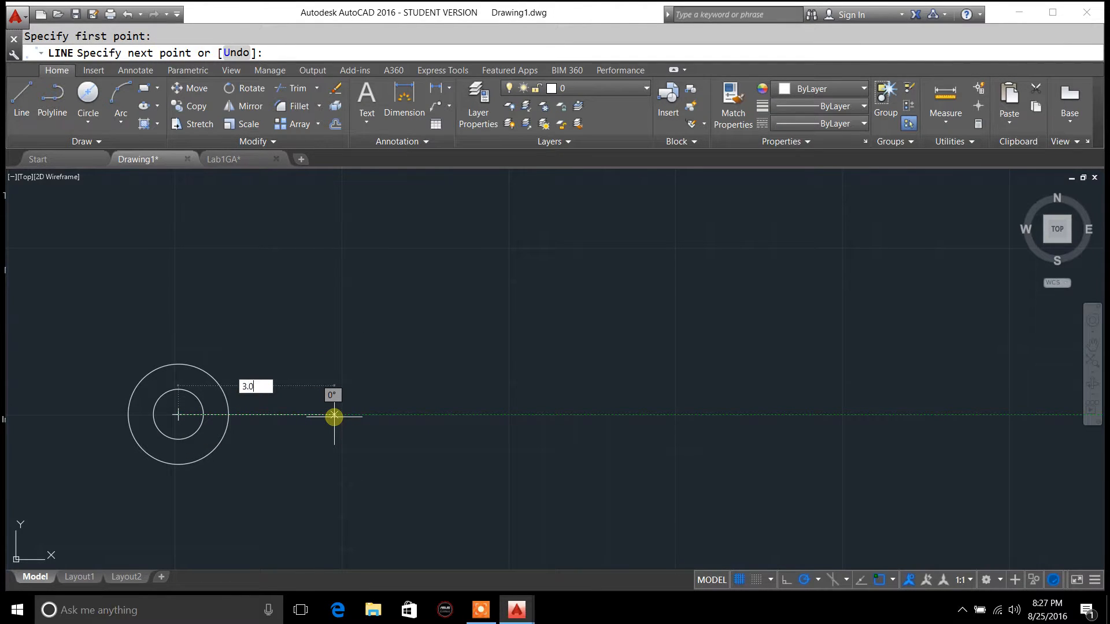
key("Return")
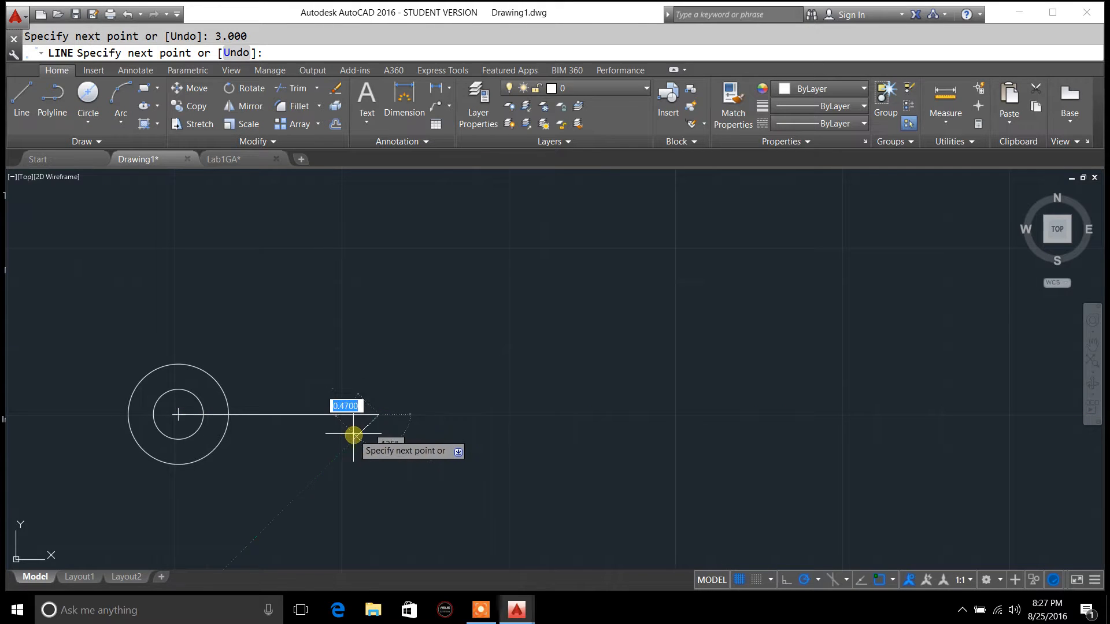
Finish the base line and thaw the dimensions layer in the Lab1GA reference drawing
key("Escape")
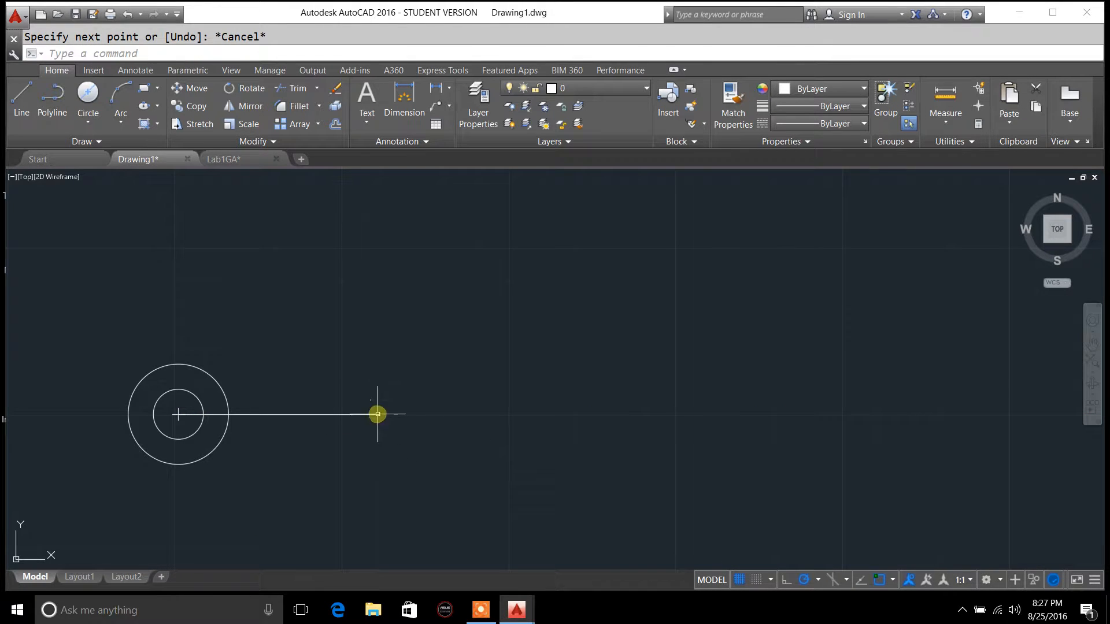
left_click(236, 165)
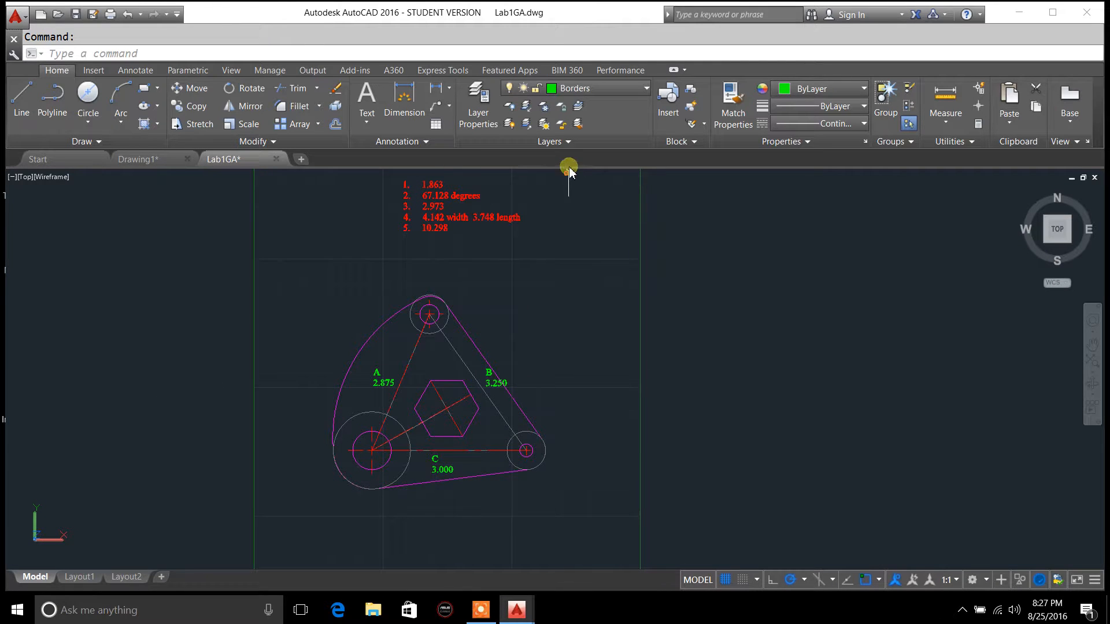
left_click(645, 89)
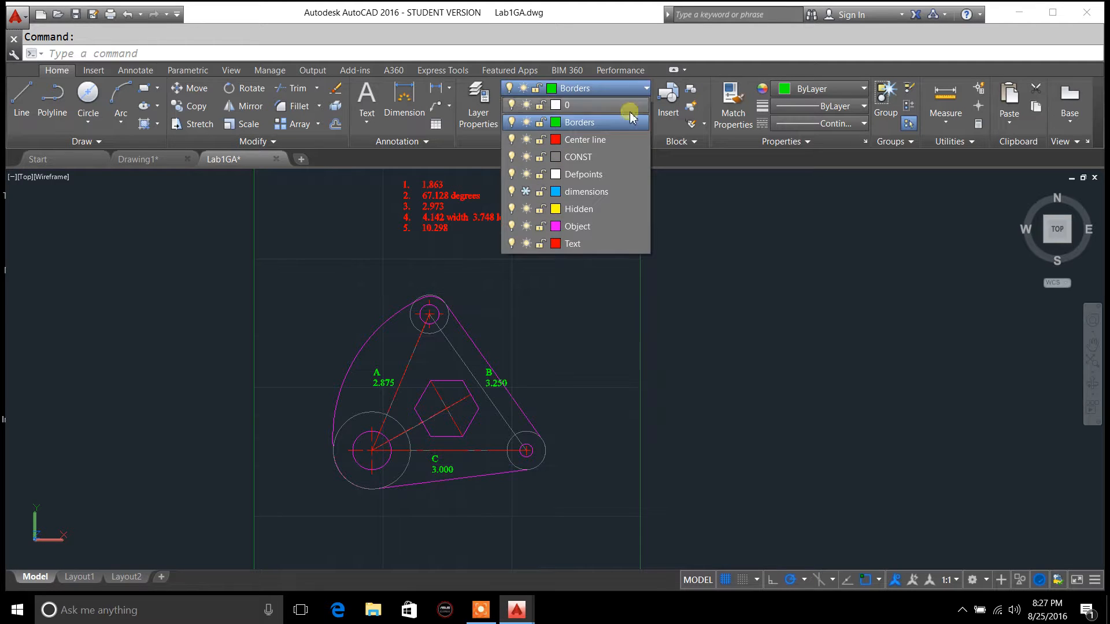
left_click(525, 192)
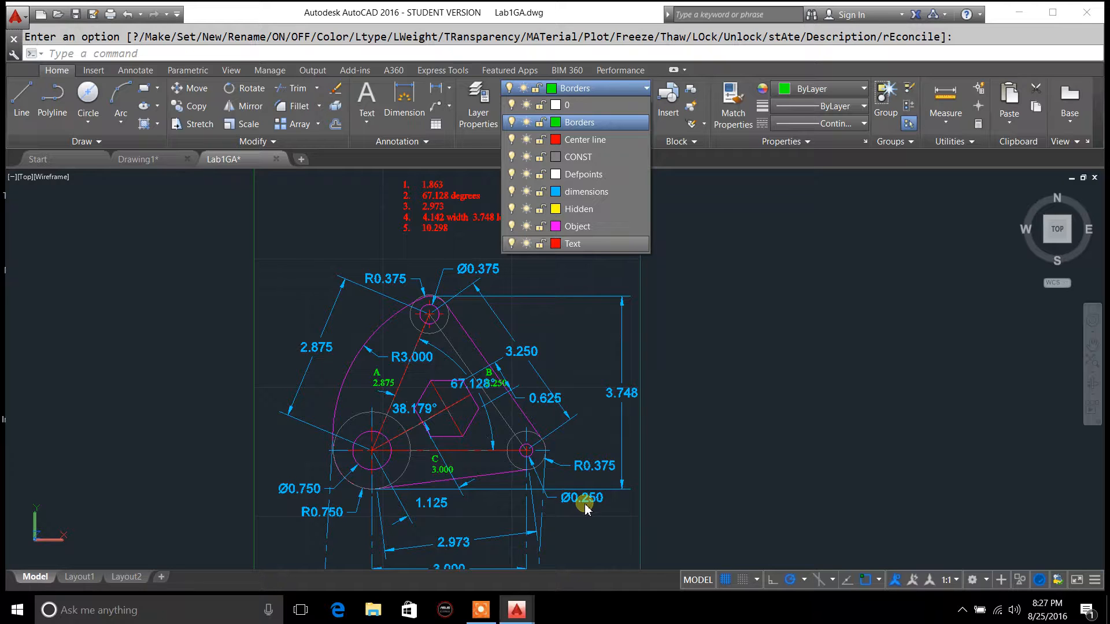
In Drawing1, draw a circle with a 0.375 radius centered on the right end of the base line
left_click(159, 161)
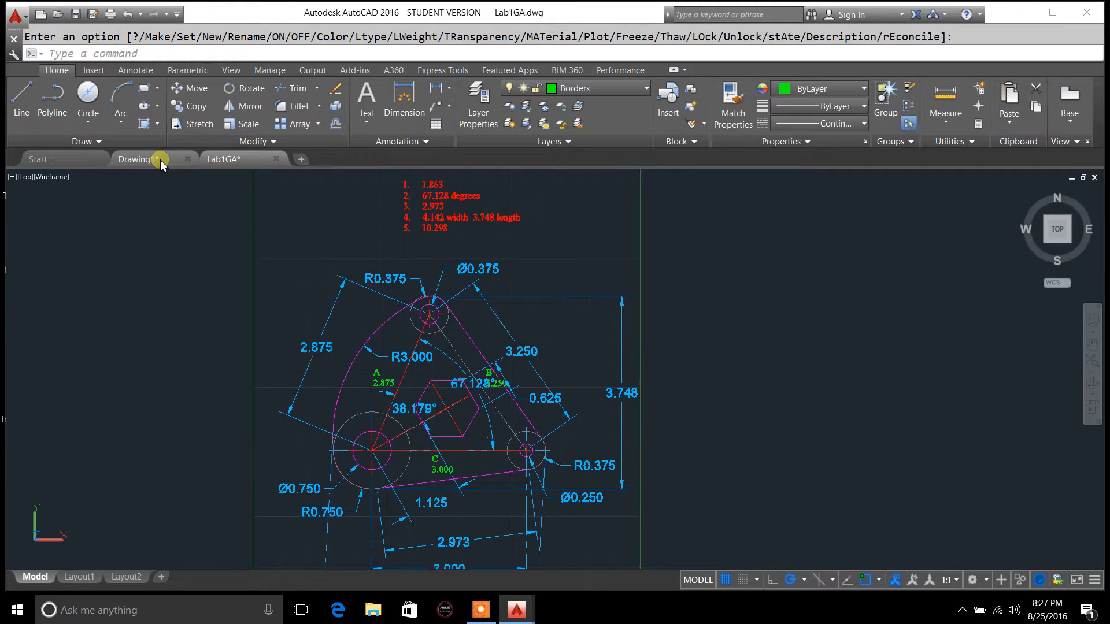
left_click(88, 118)
left_click(104, 152)
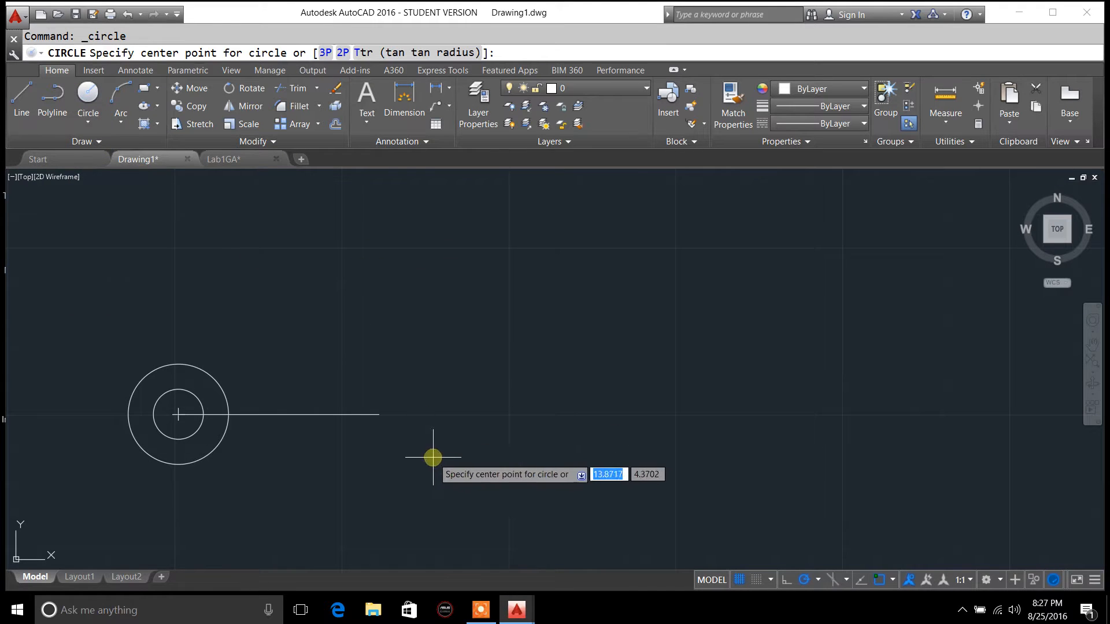
left_click(379, 415)
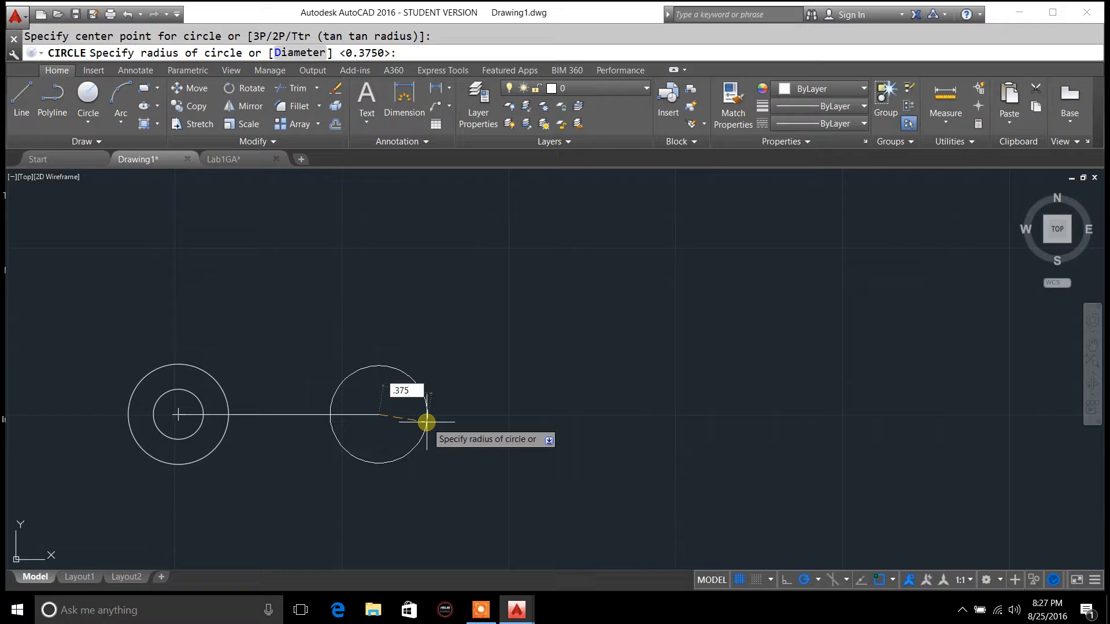
key("Return")
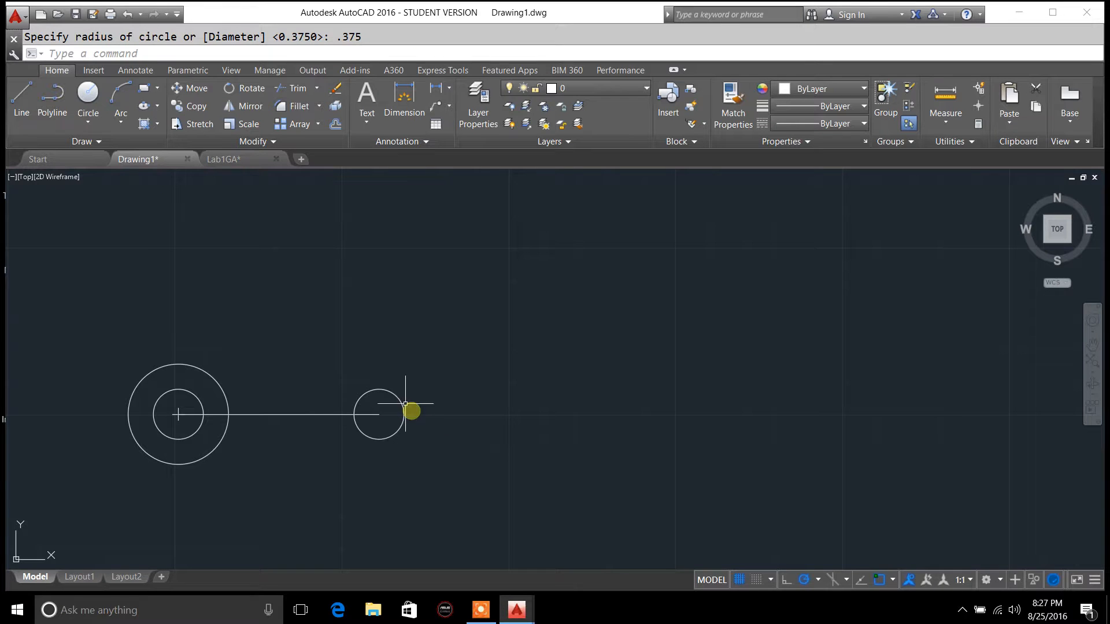
Draw a concentric circle with a 0.250 diameter at the center of the circle on the base line's right end
left_click(88, 126)
left_click(106, 151)
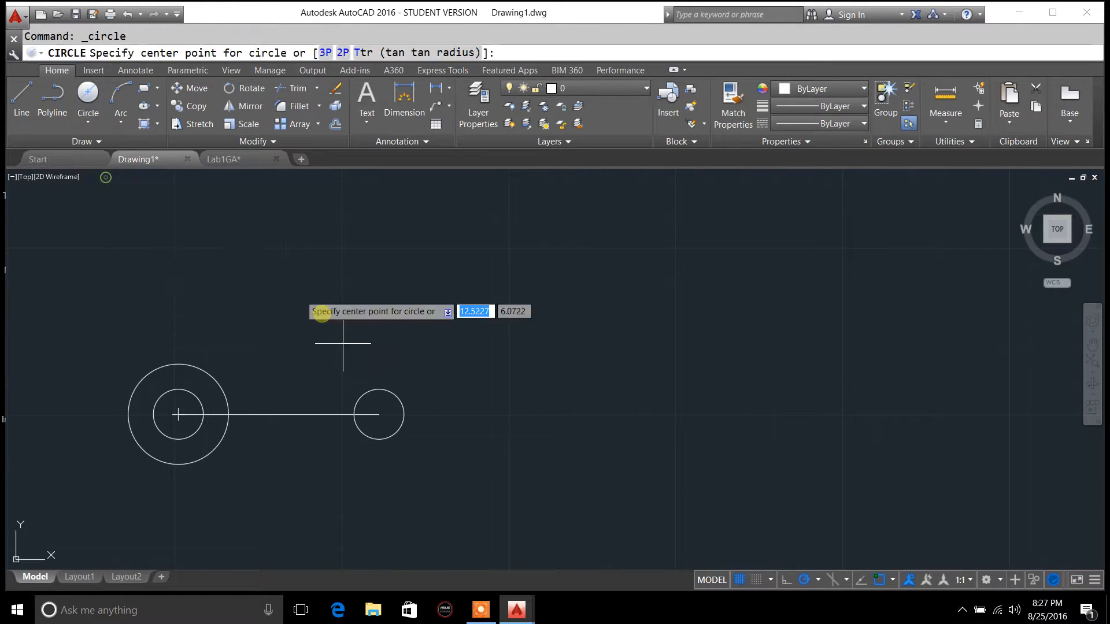
left_click(379, 415)
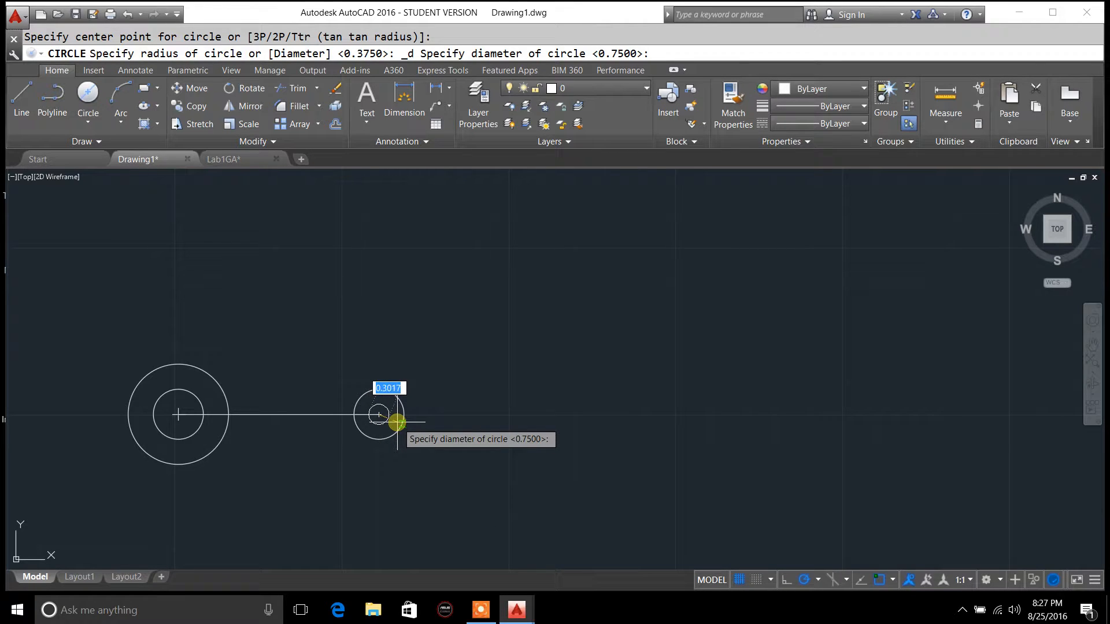
type(".250")
key("Return")
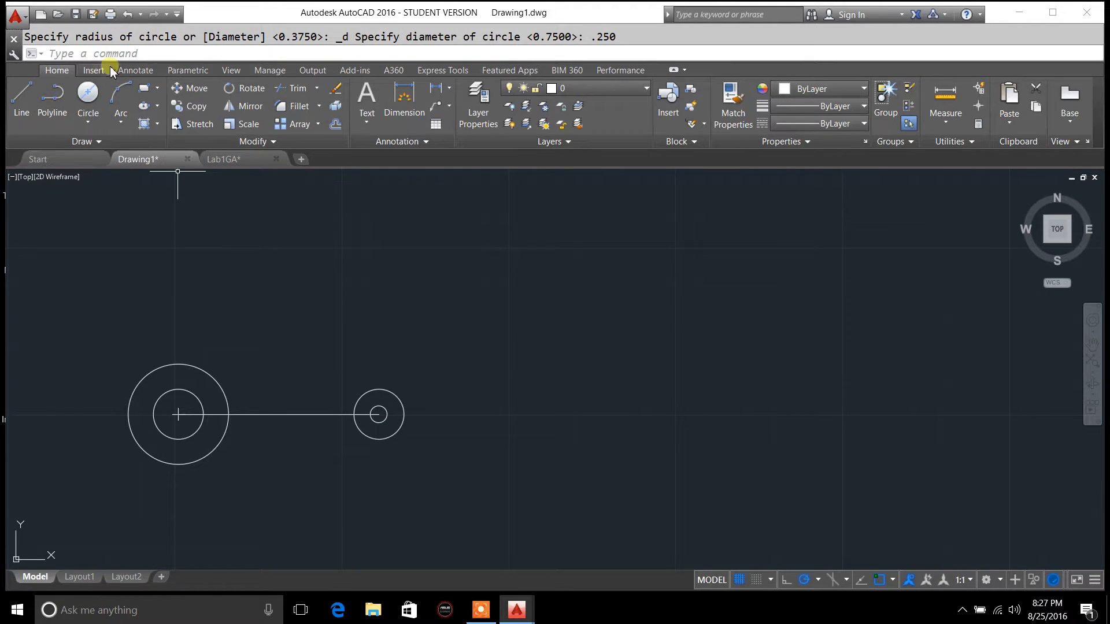
Add a center mark to the 0.250 diameter circle with the DIMCENTER command
type("dimcent")
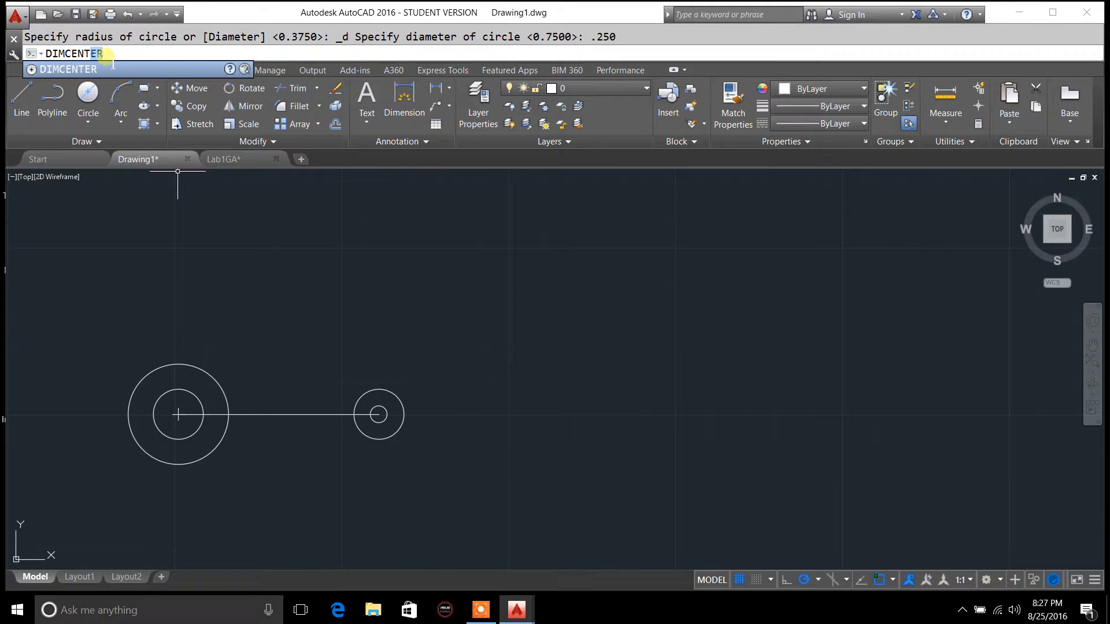
left_click(112, 72)
left_click(379, 407)
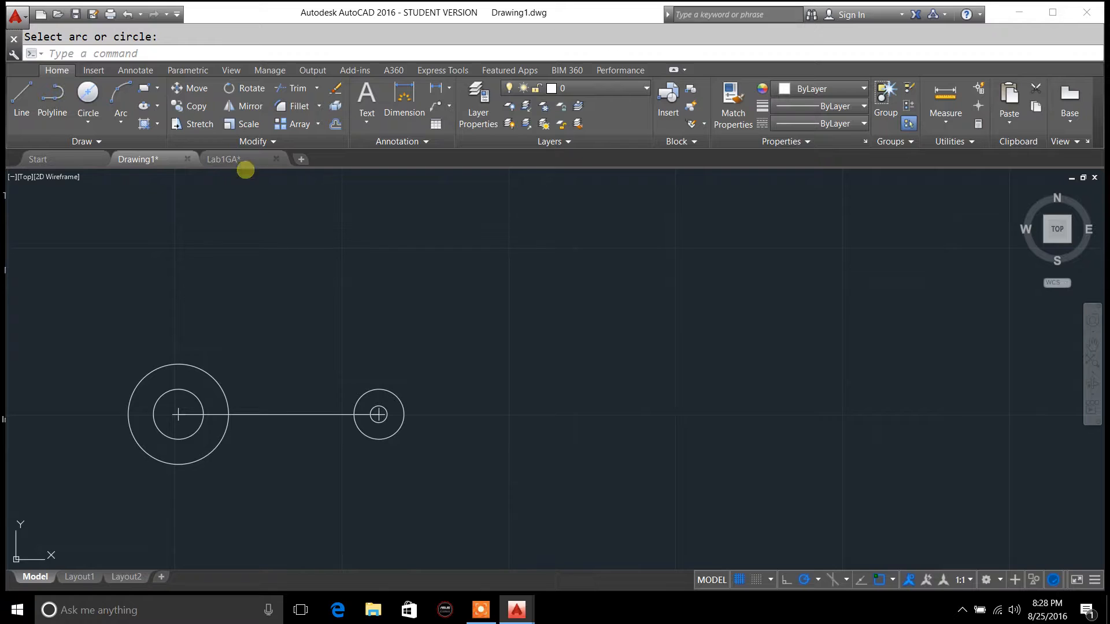
Examine how the top hole is located by sides A and B in the Lab1GA reference drawing, and return to Drawing1
left_click(230, 159)
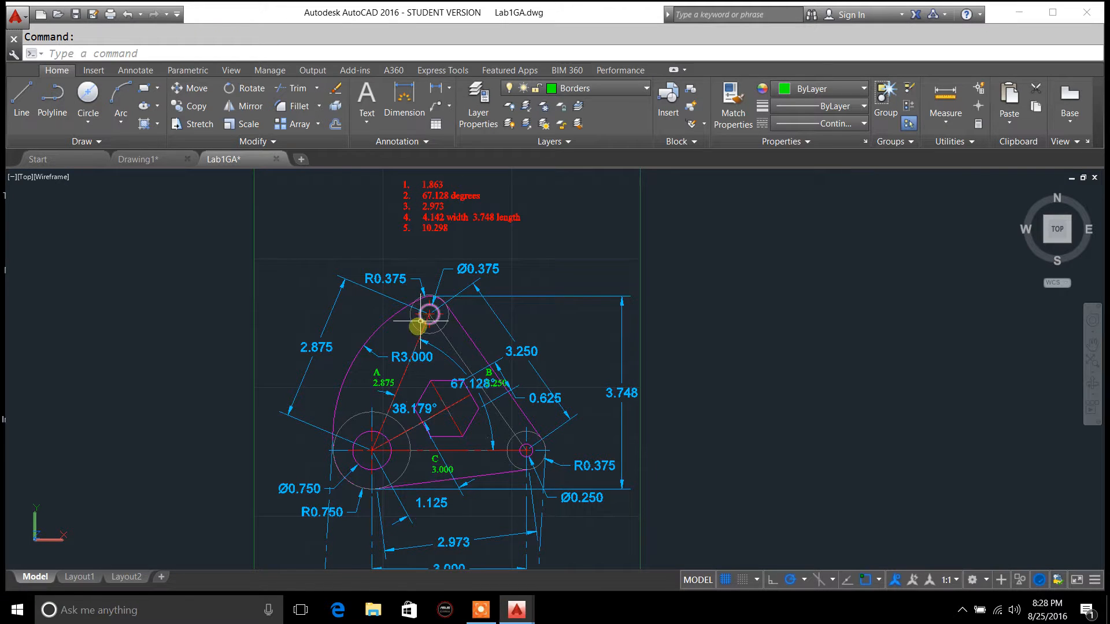
mouse_move(415, 330)
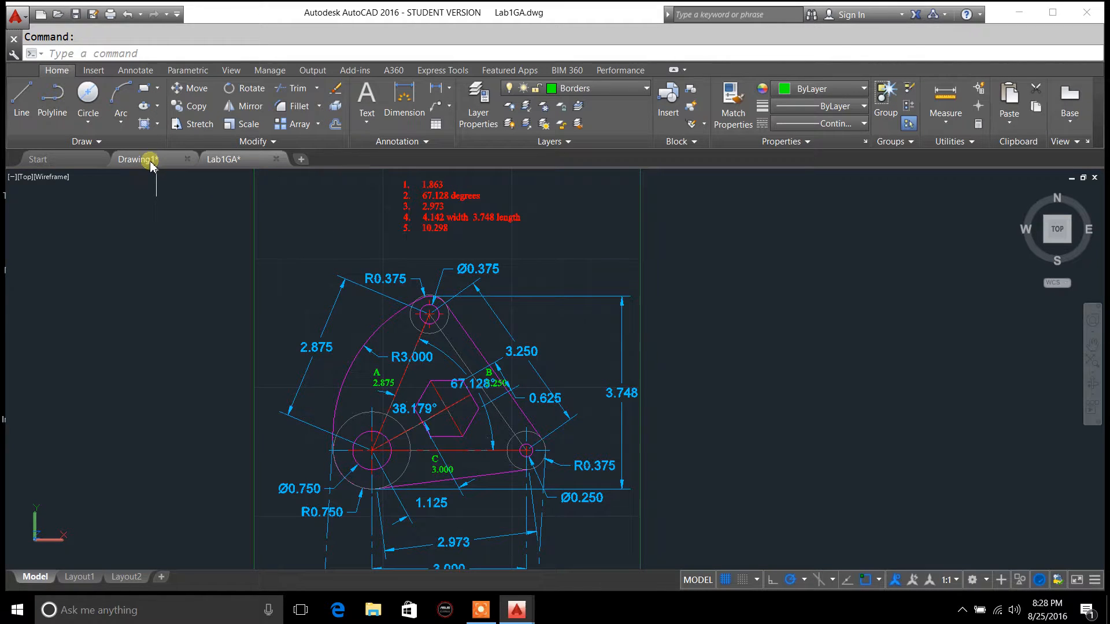
mouse_move(152, 165)
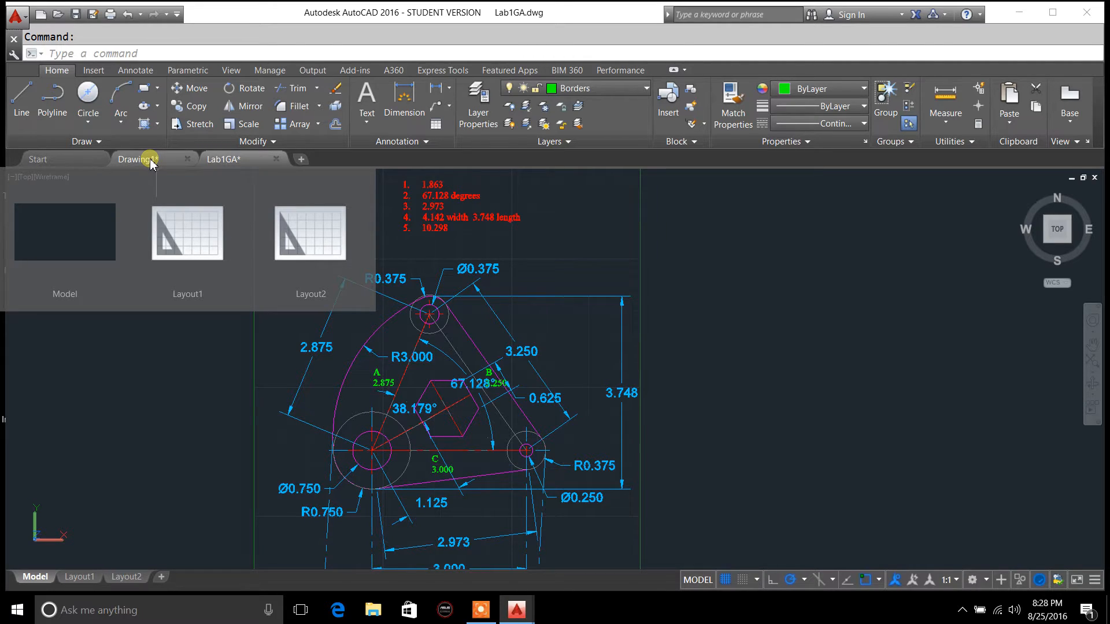
left_click(151, 162)
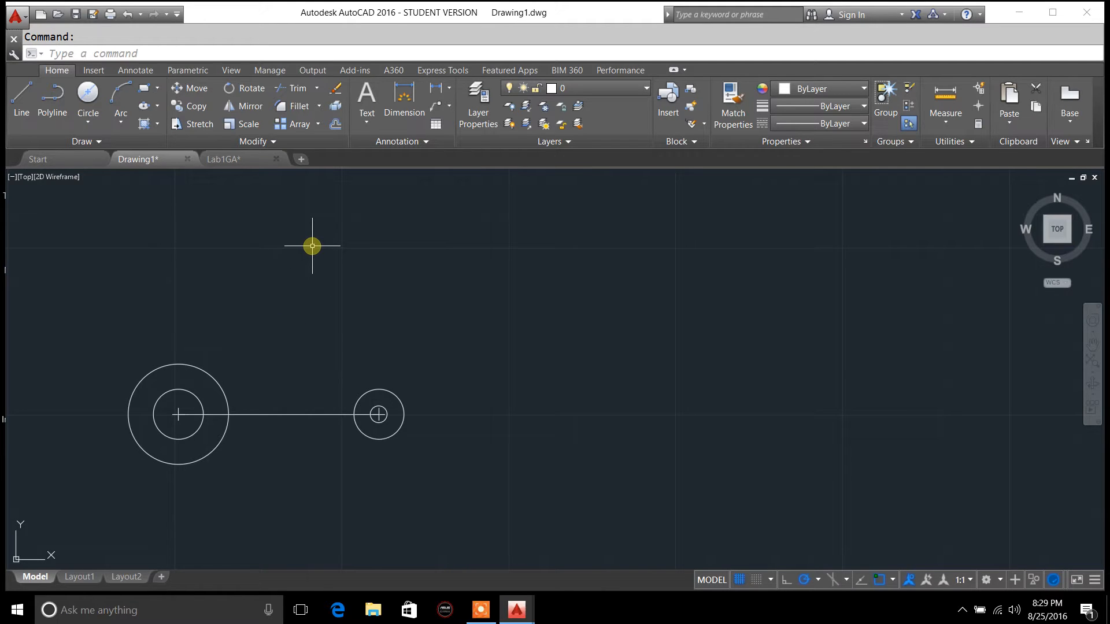
left_click(89, 123)
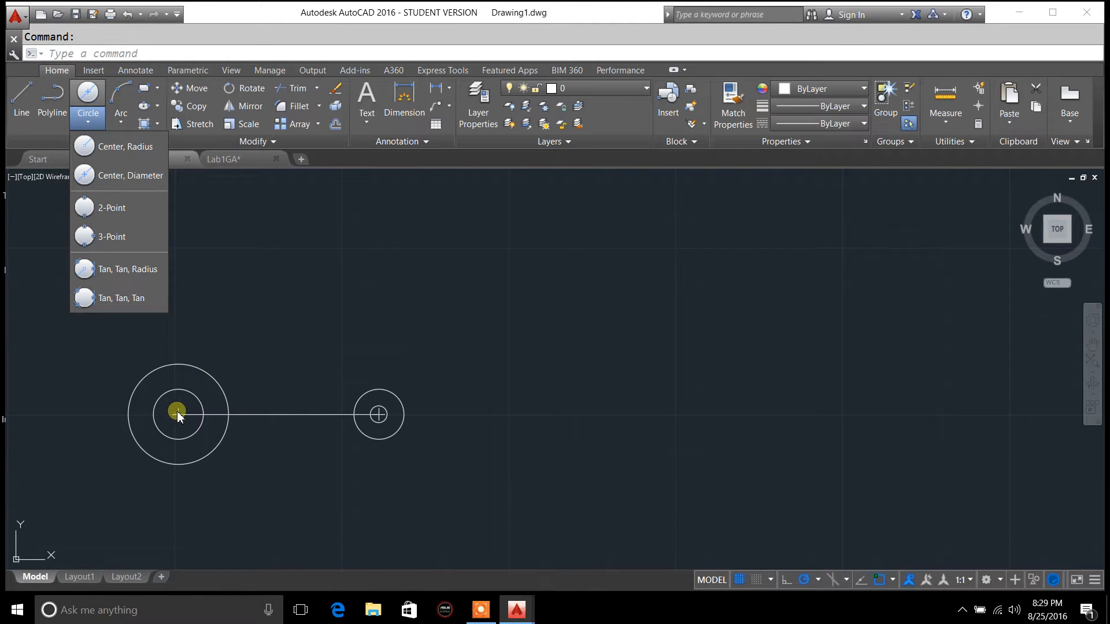
left_click(220, 159)
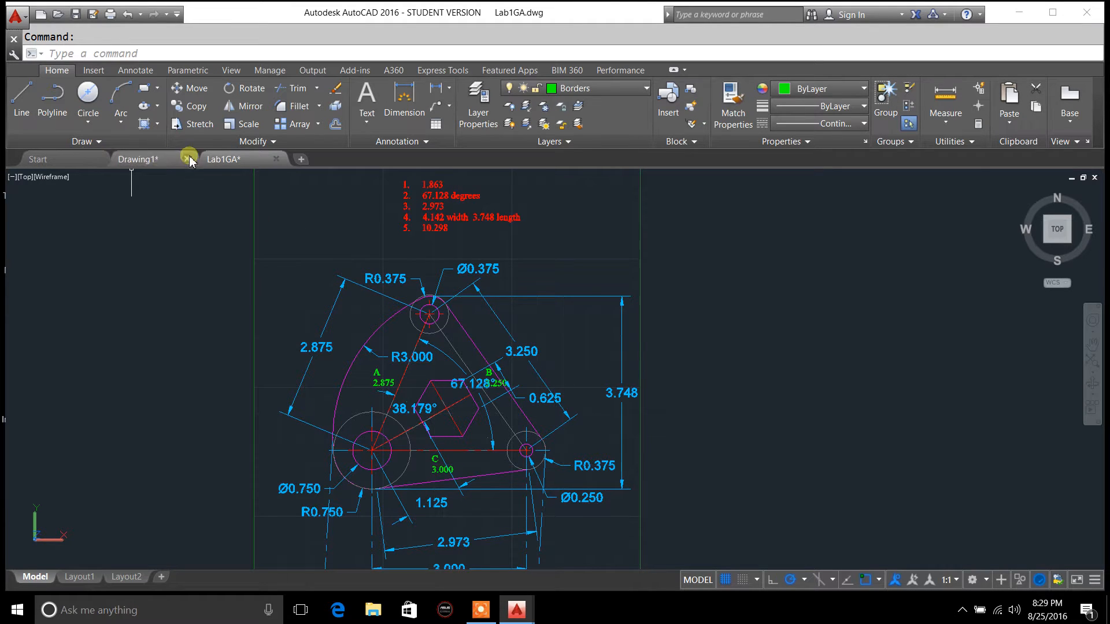
left_click(148, 163)
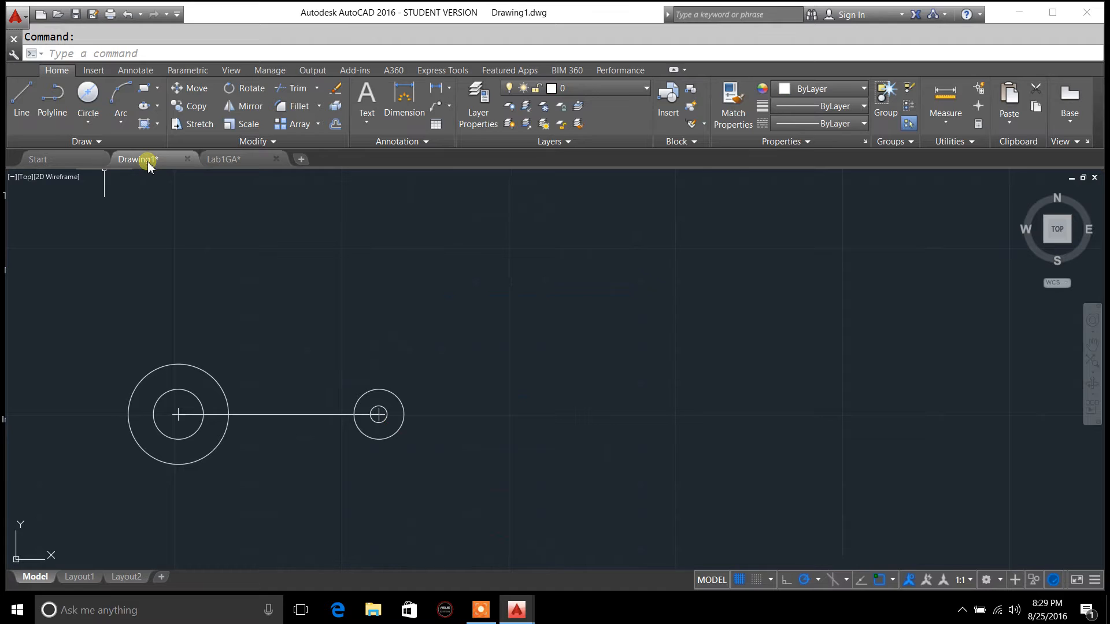
Draw a construction circle with a 2.875 radius centered on the left concentric circles
left_click(88, 121)
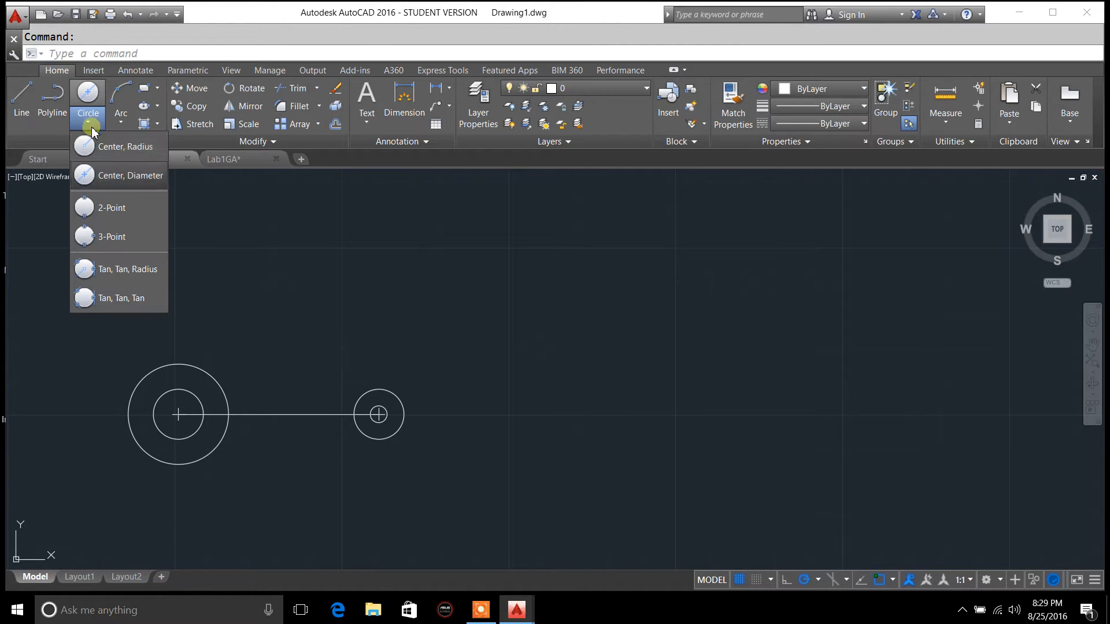
left_click(114, 149)
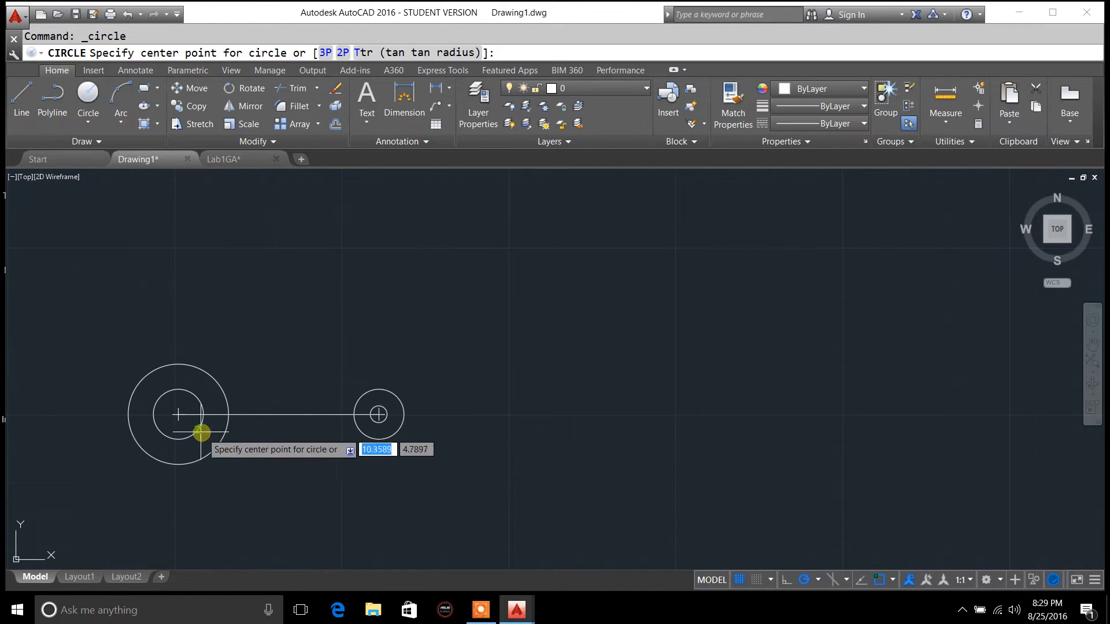
left_click(176, 416)
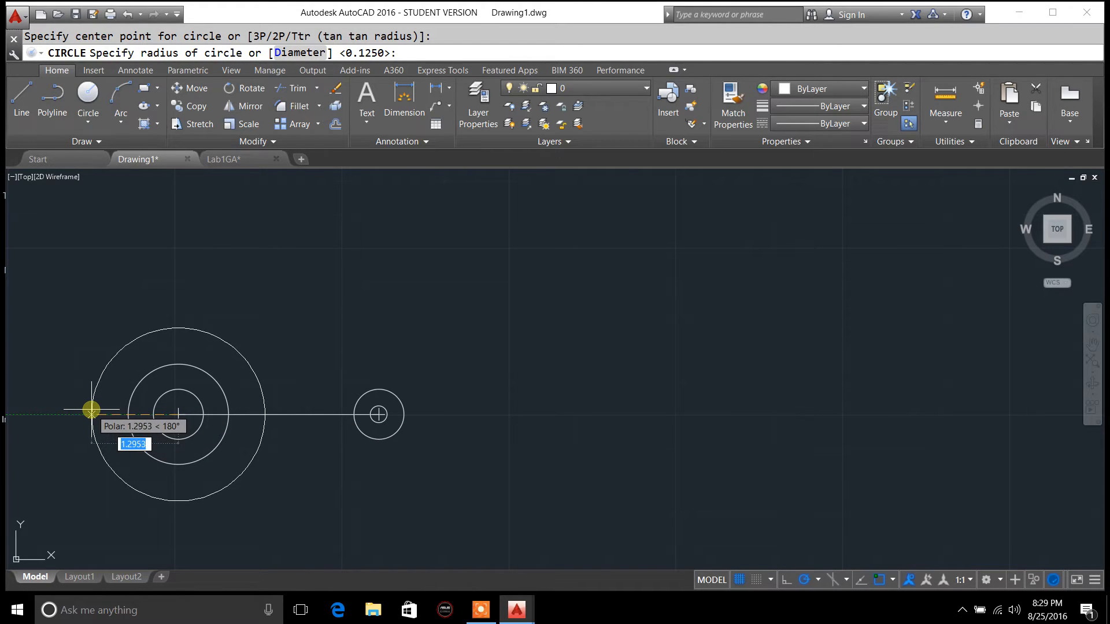
type("2.875")
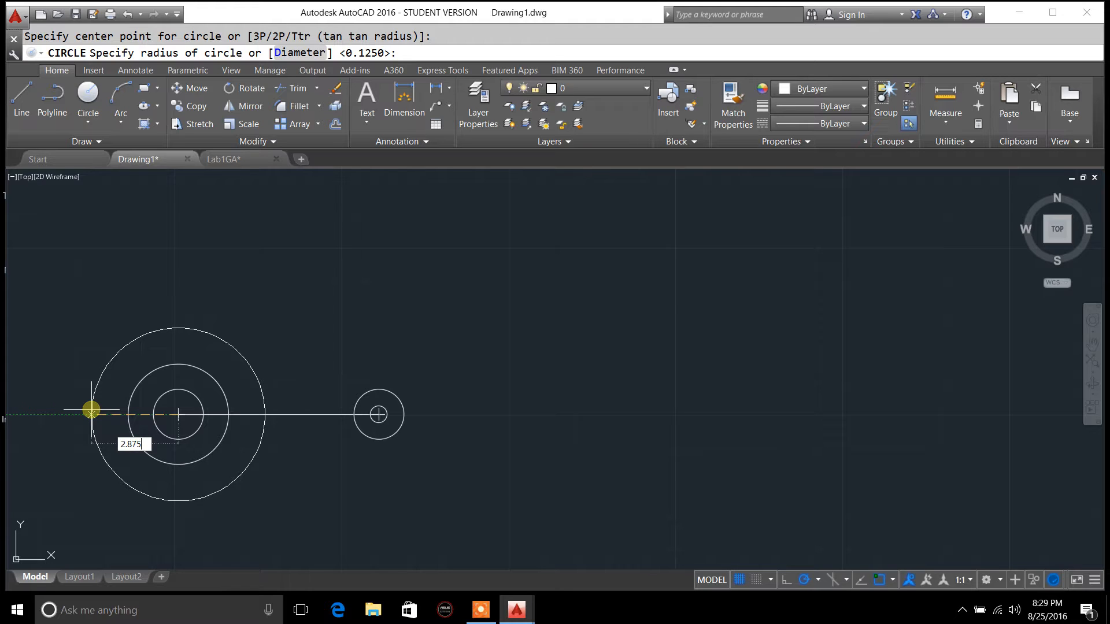
key("Return")
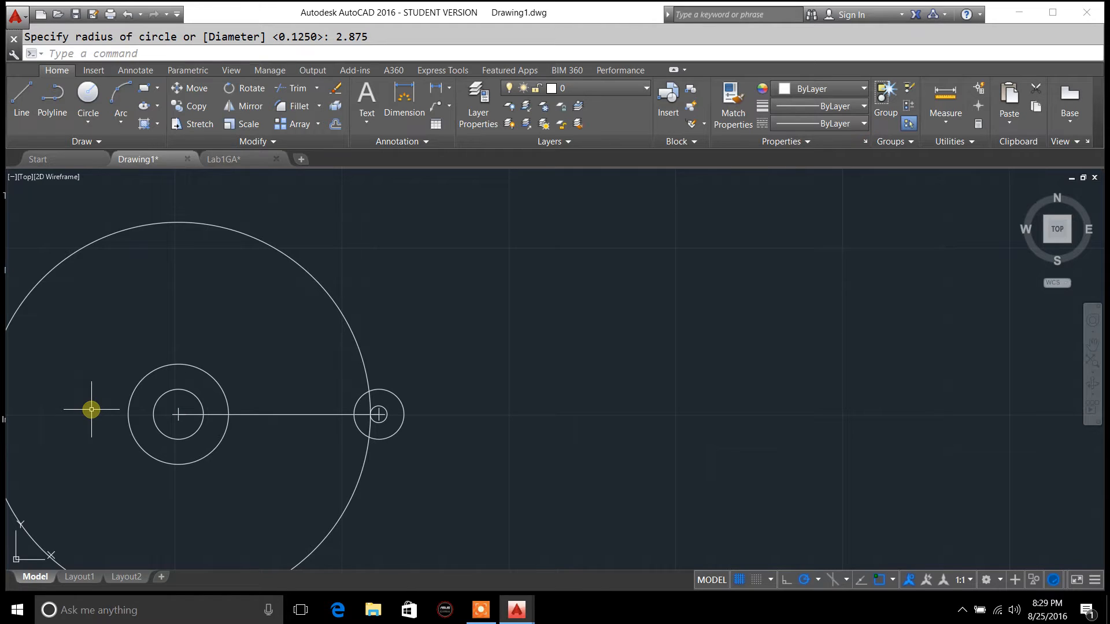
Draw a construction circle with a 3.250 radius centered on the right concentric circles
left_click(88, 122)
left_click(86, 144)
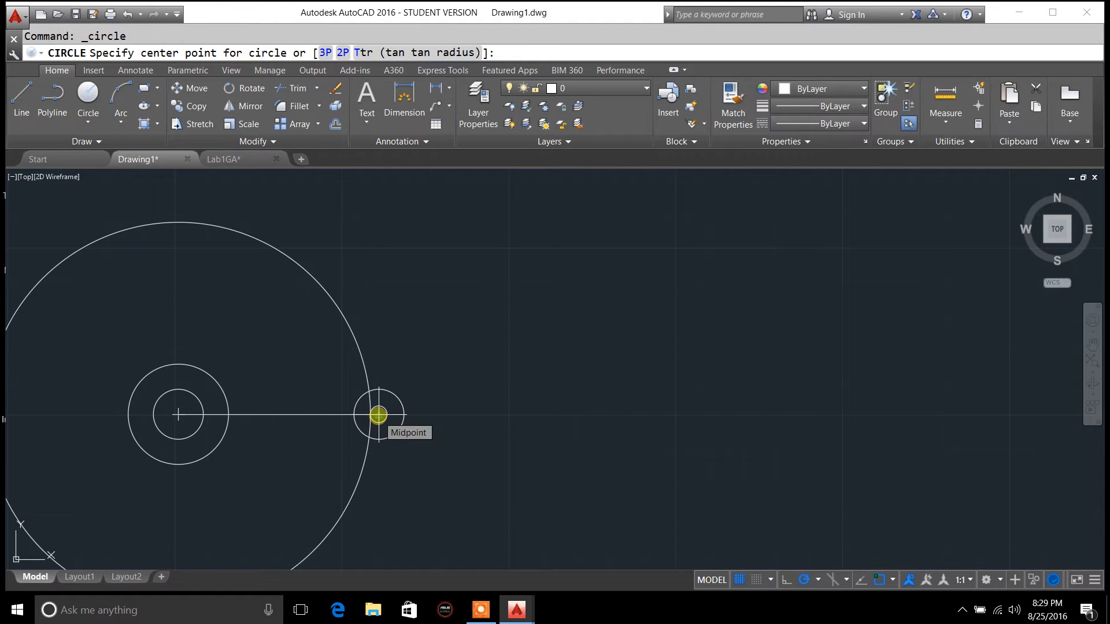
left_click(378, 415)
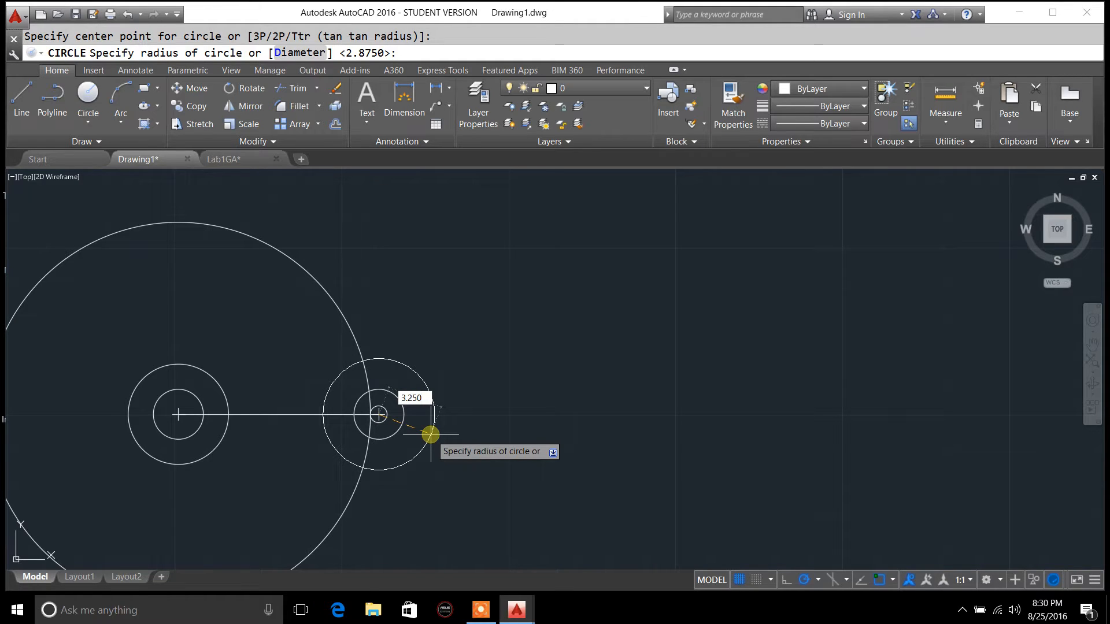
key("Return")
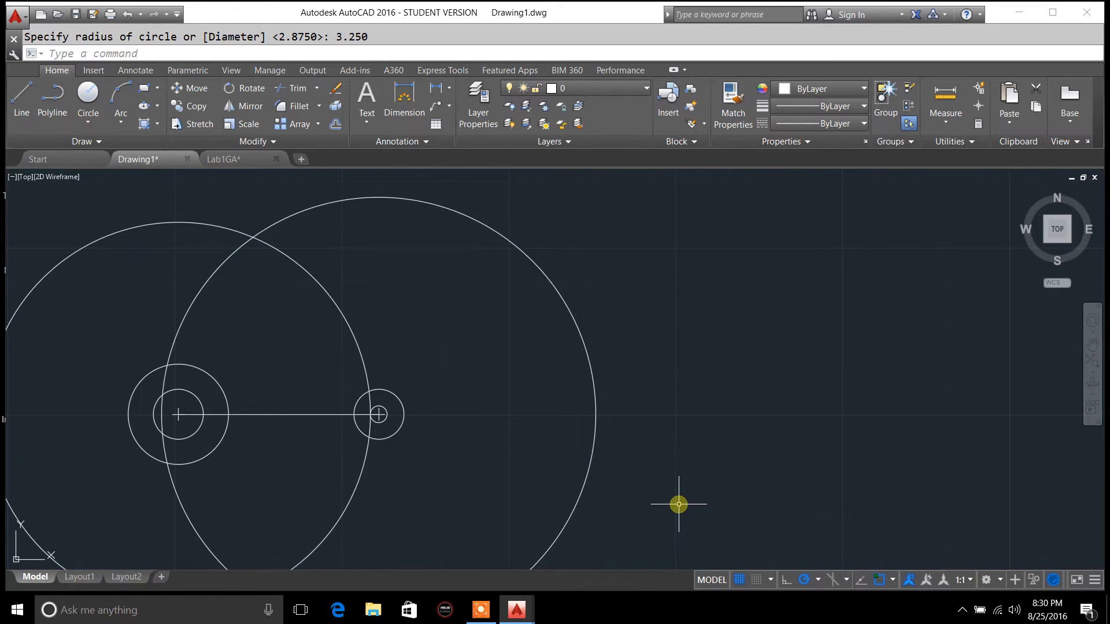
Draw a line from the center of the left concentric circles to the upper intersection of the two construction circles
left_click(893, 580)
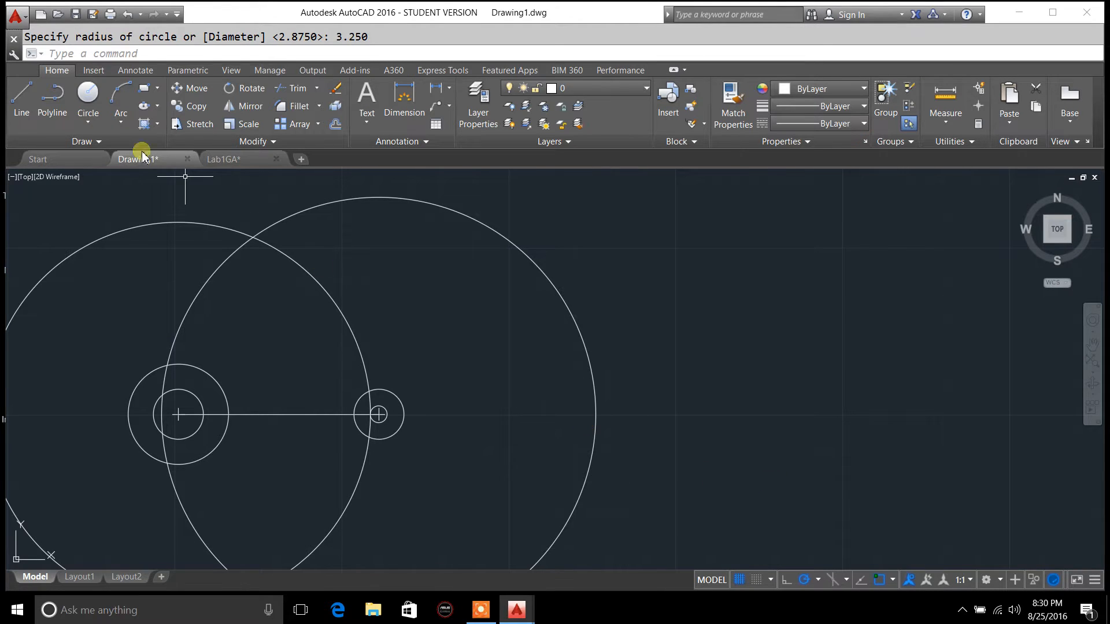
left_click(22, 110)
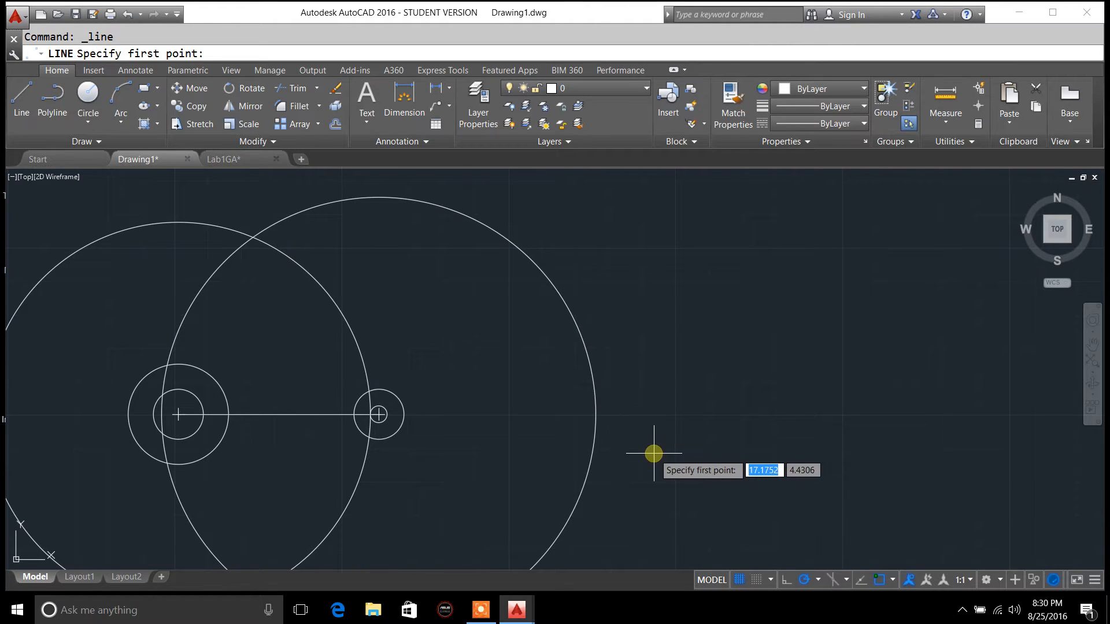
left_click(893, 580)
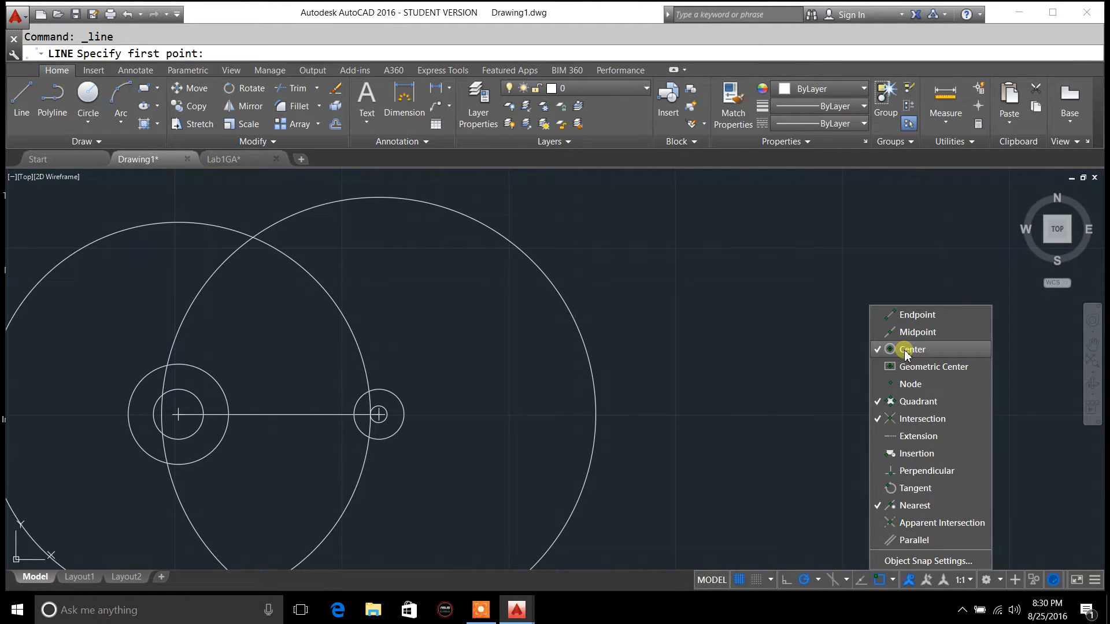
left_click(778, 385)
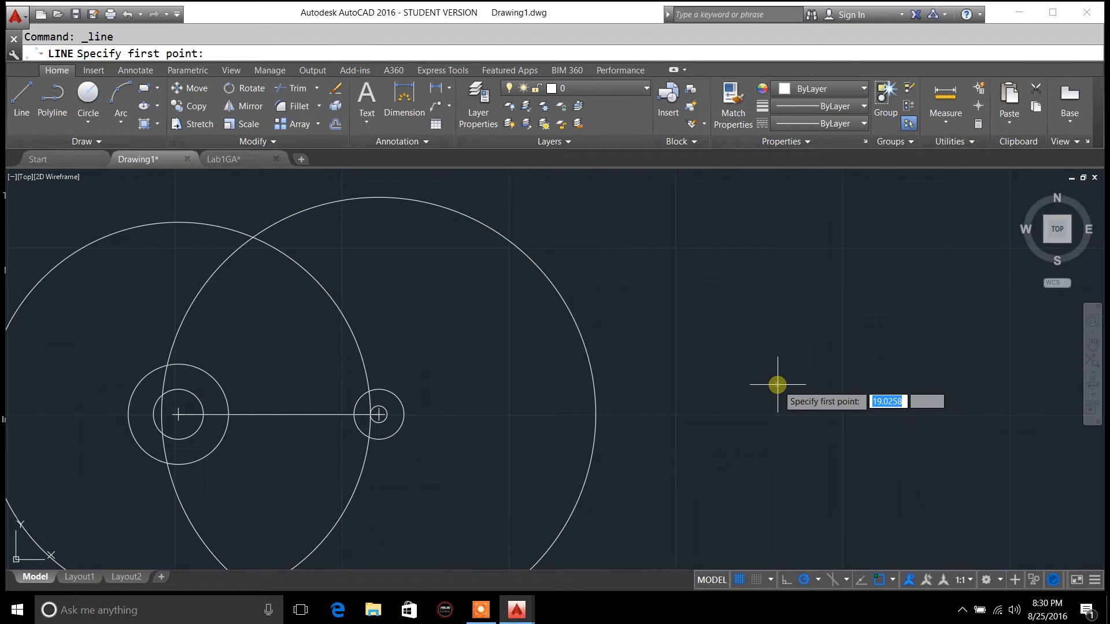
left_click(178, 416)
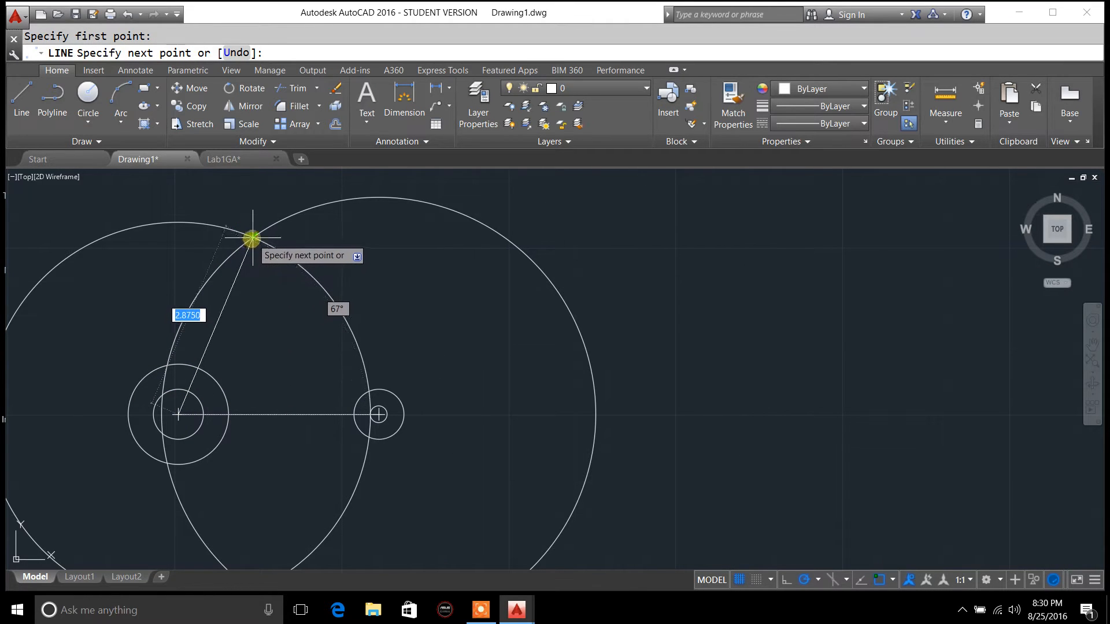
scroll(252, 238, "up", 6)
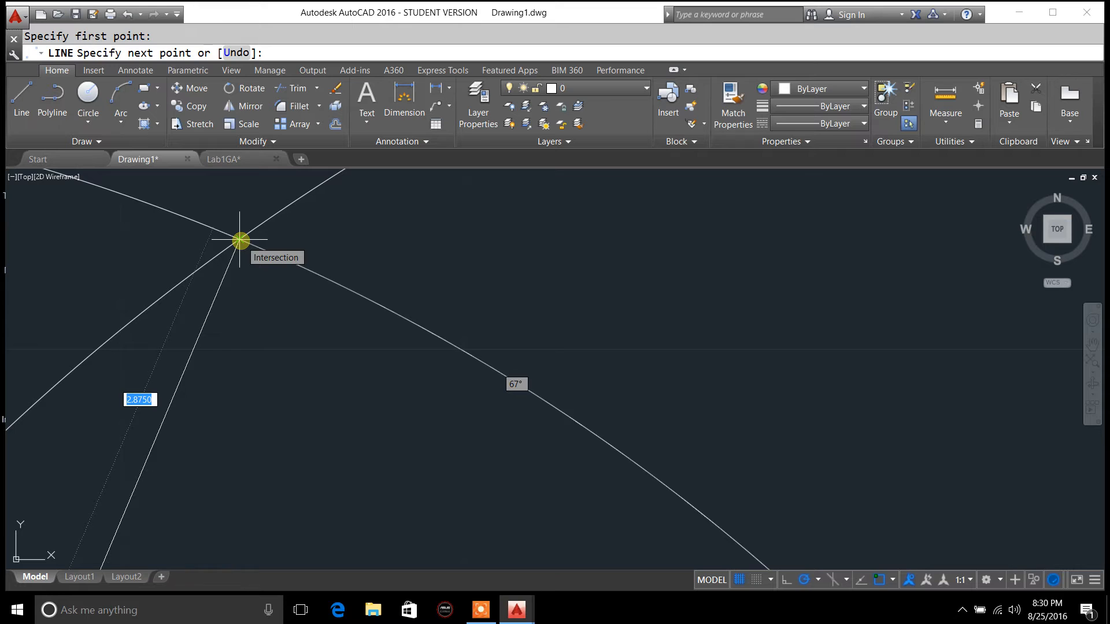
left_click(240, 240)
Continue the line from the upper intersection to the center of the right concentric circles and end the Line command
scroll(243, 257, "down", 1)
scroll(244, 258, "down", 3)
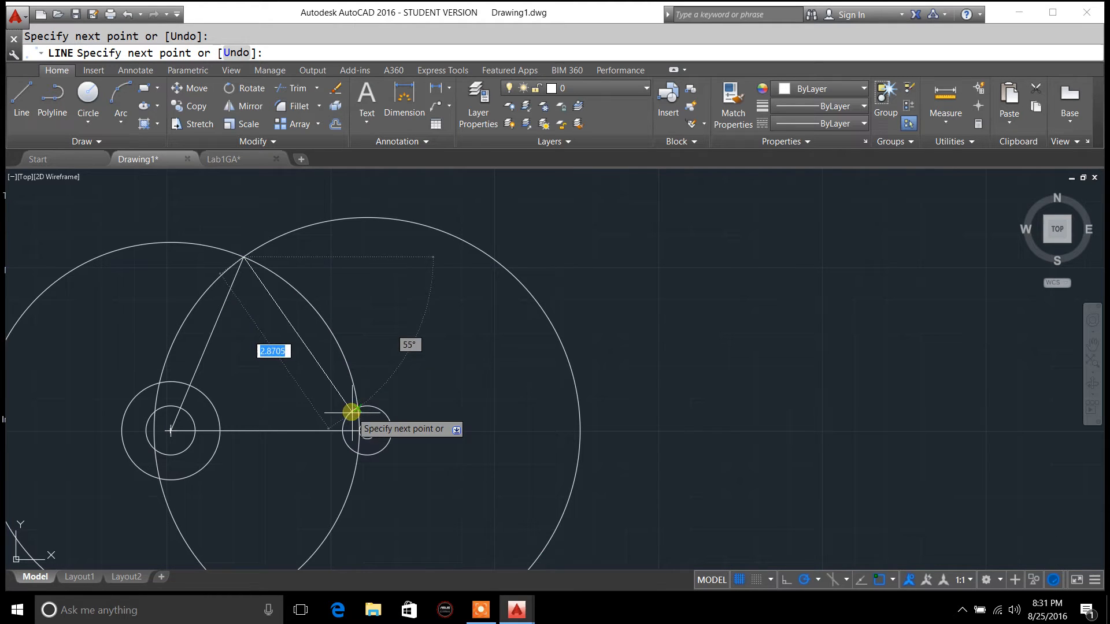
scroll(364, 430, "up", 4)
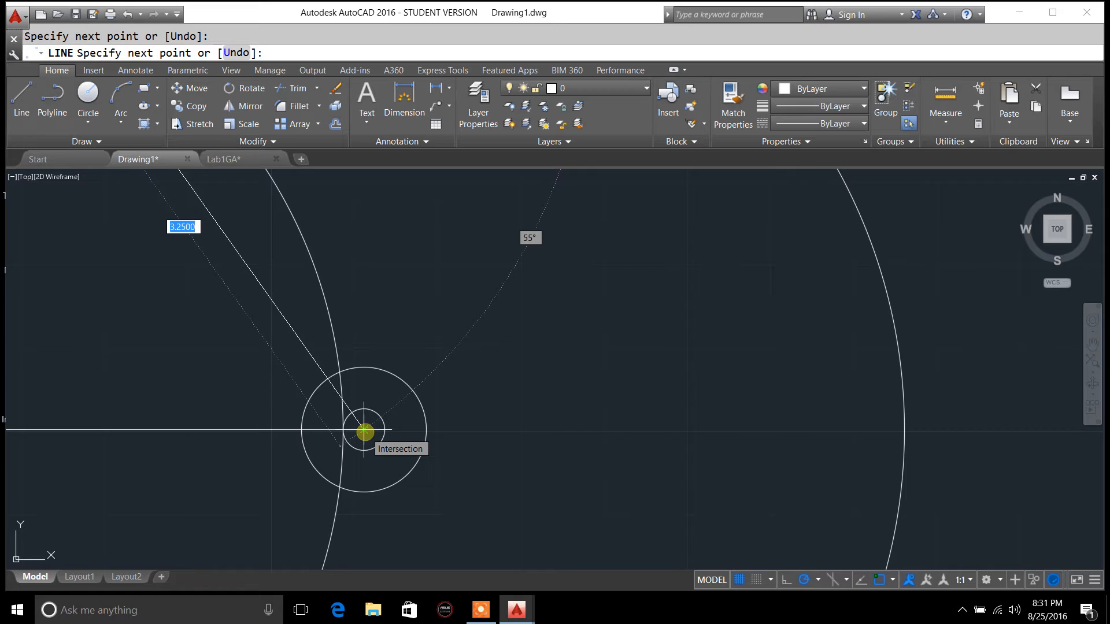
scroll(365, 431, "down", 2)
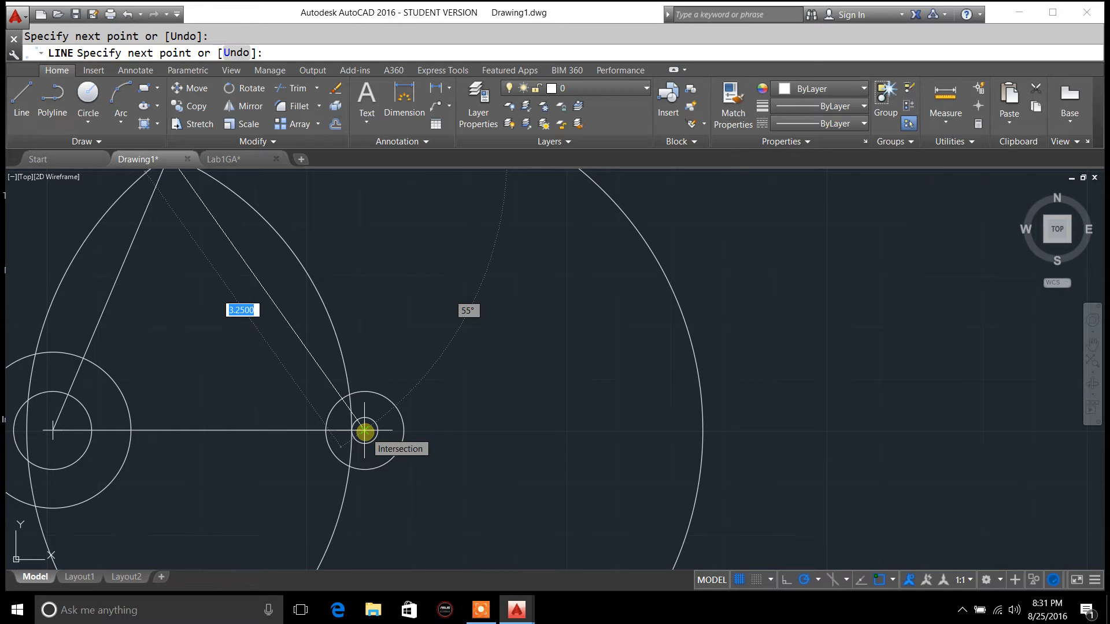
left_click(365, 431)
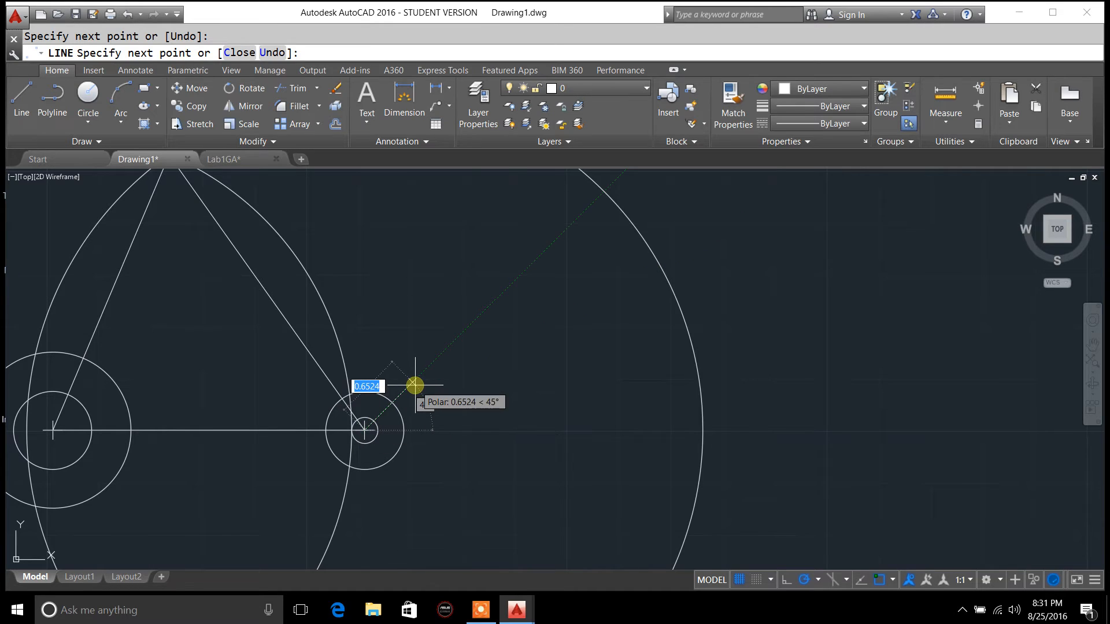
key("Escape")
Examine up close how the new lines meet the center marks of both lower holes and the upper intersection
scroll(211, 453, "up", 2)
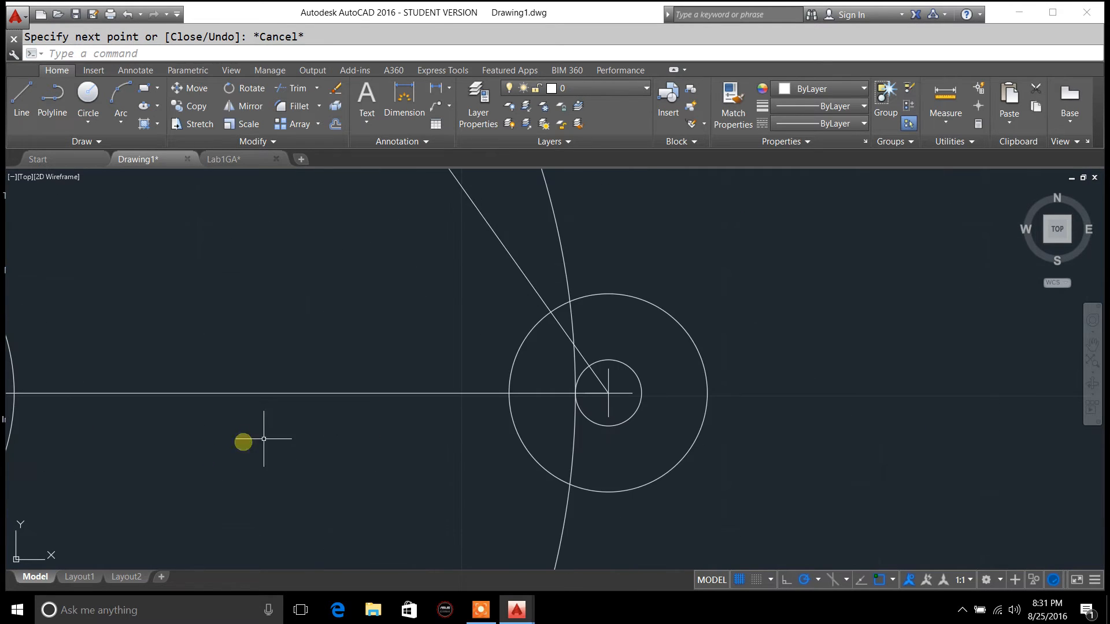
scroll(621, 376, "up", 5)
scroll(590, 410, "down", 2)
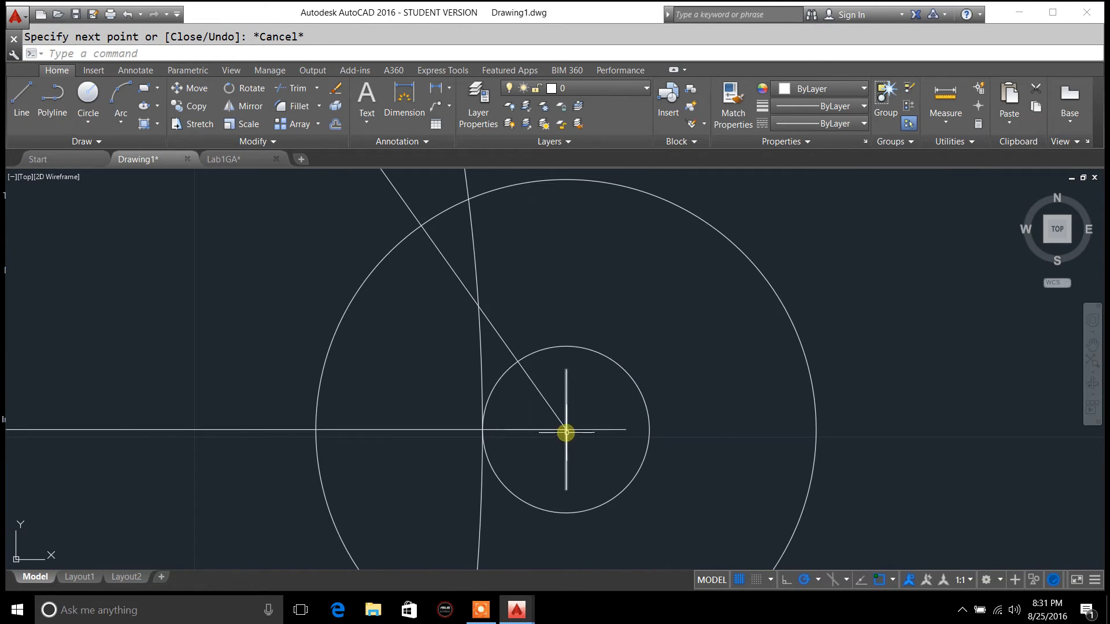
scroll(335, 422, "down", 4)
scroll(134, 421, "down", 5)
scroll(108, 426, "up", 7)
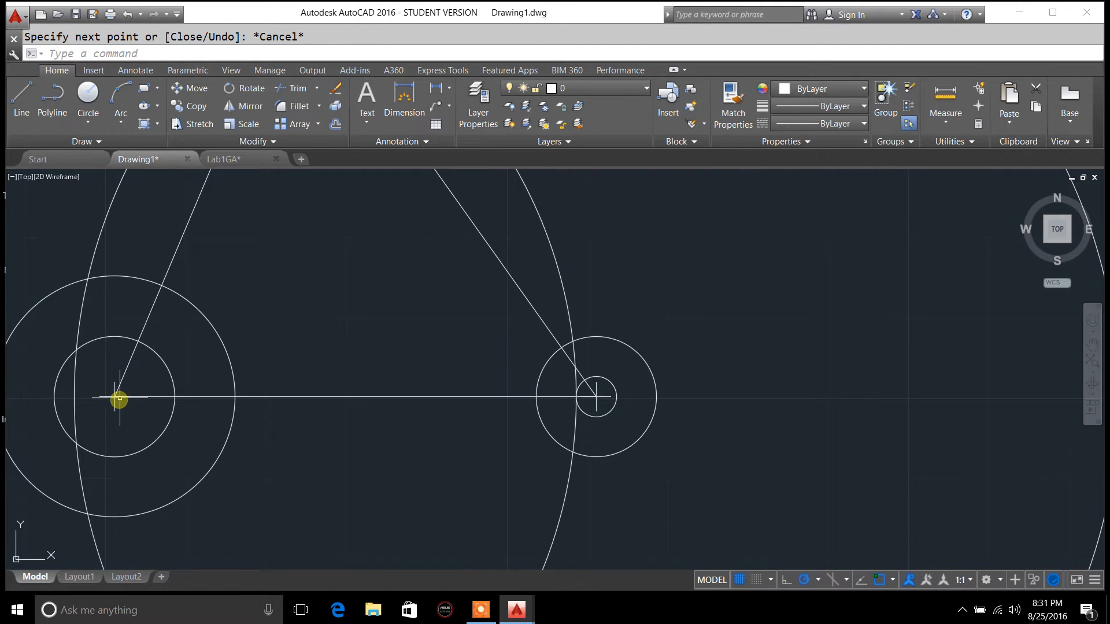
scroll(333, 322, "down", 4)
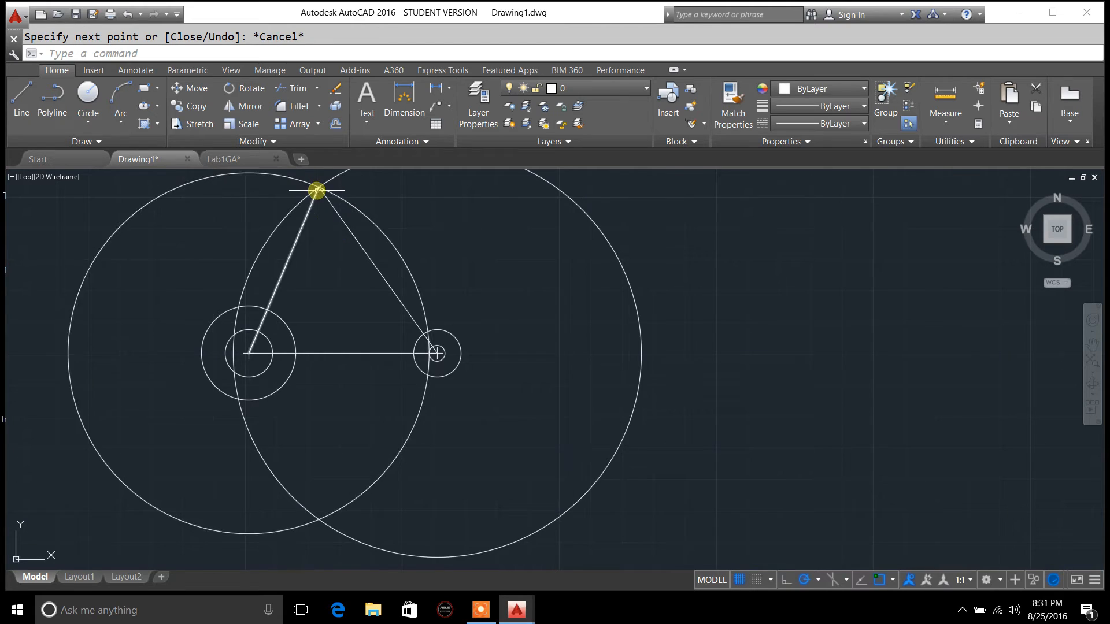
scroll(316, 190, "up", 2)
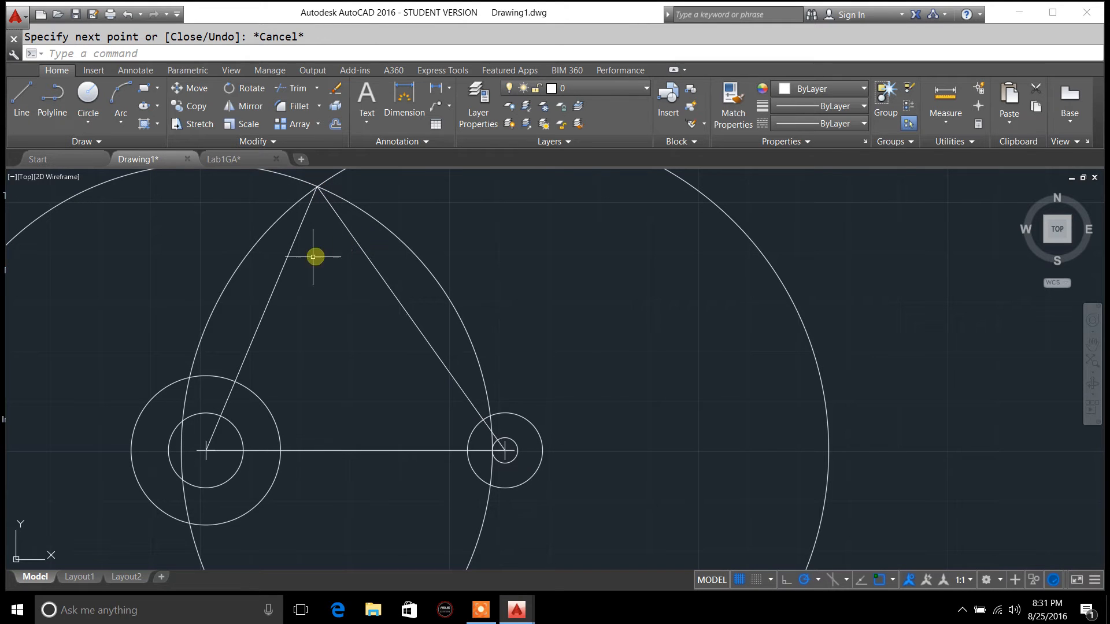
scroll(355, 256, "down", 4)
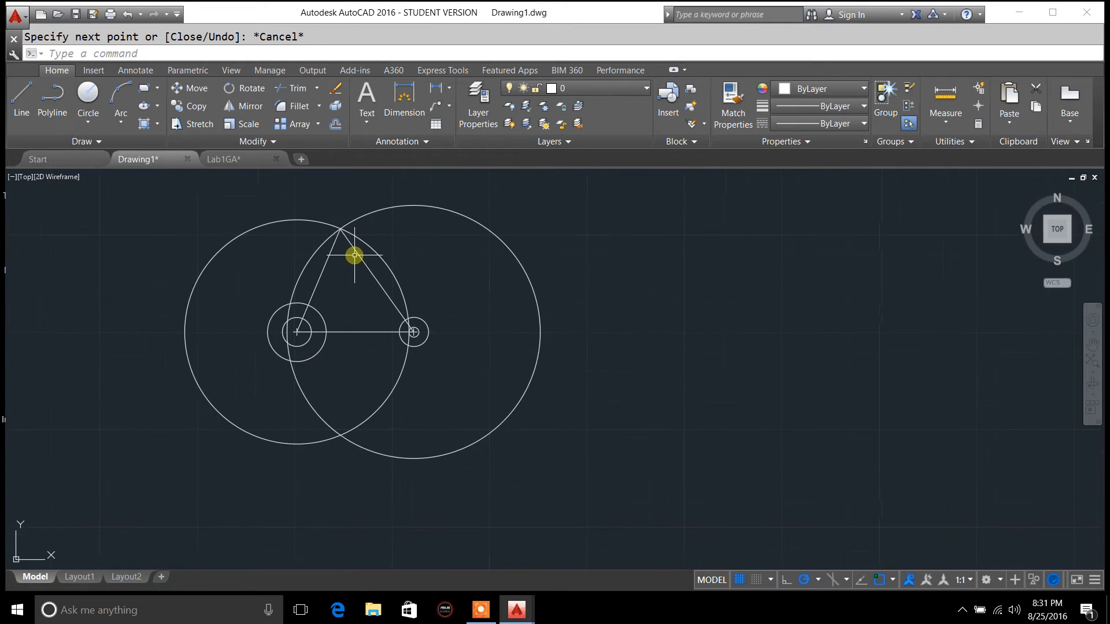
scroll(355, 267, "up", 2)
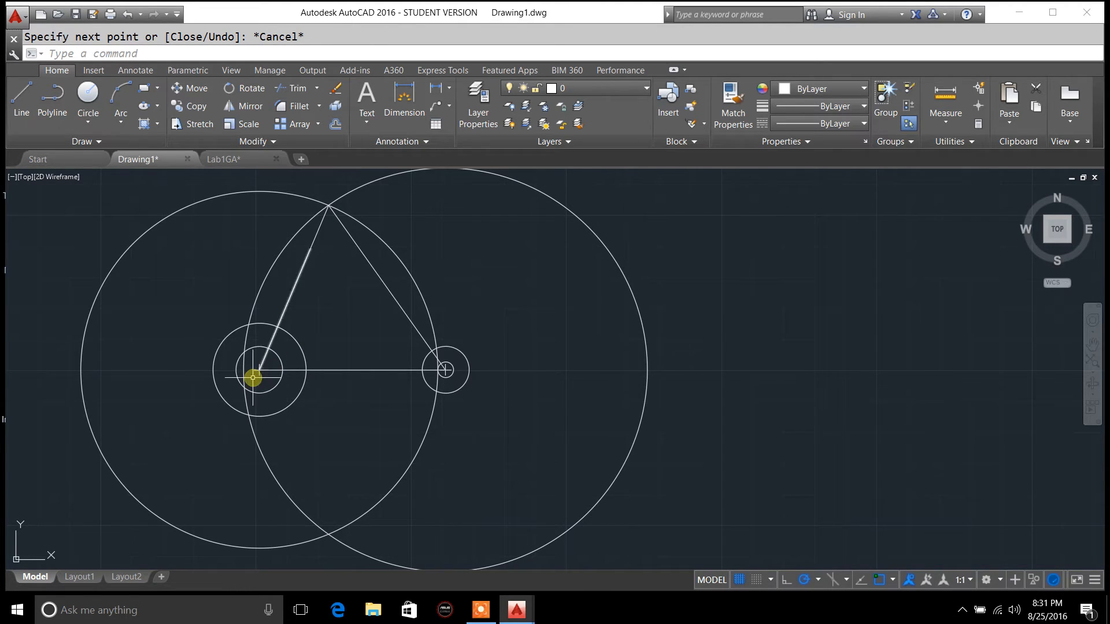
scroll(255, 376, "up", 5)
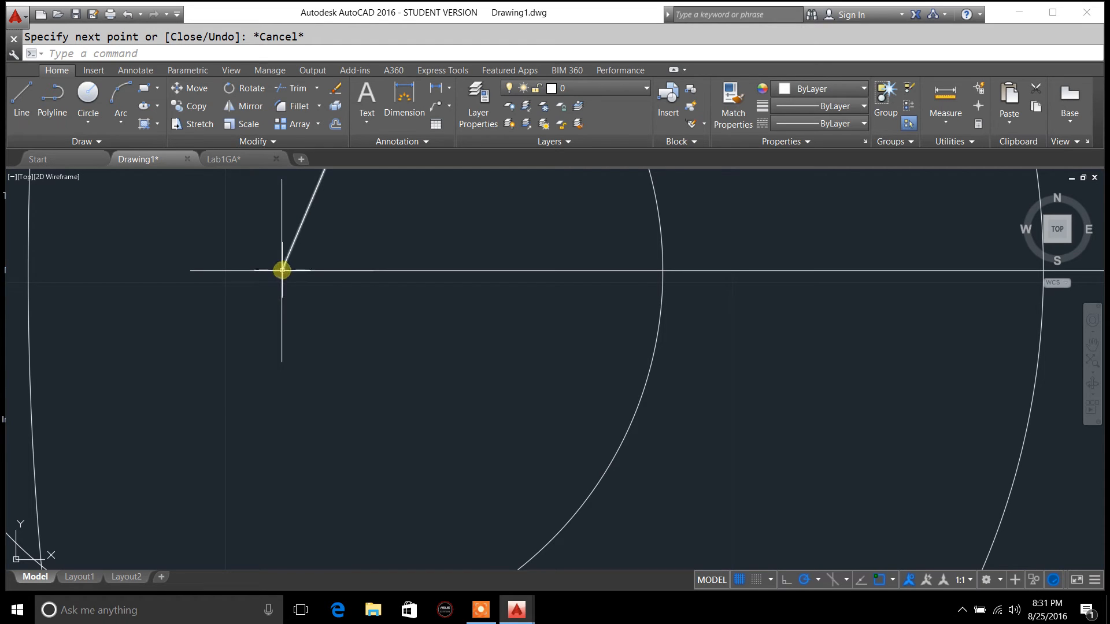
scroll(319, 274, "down", 6)
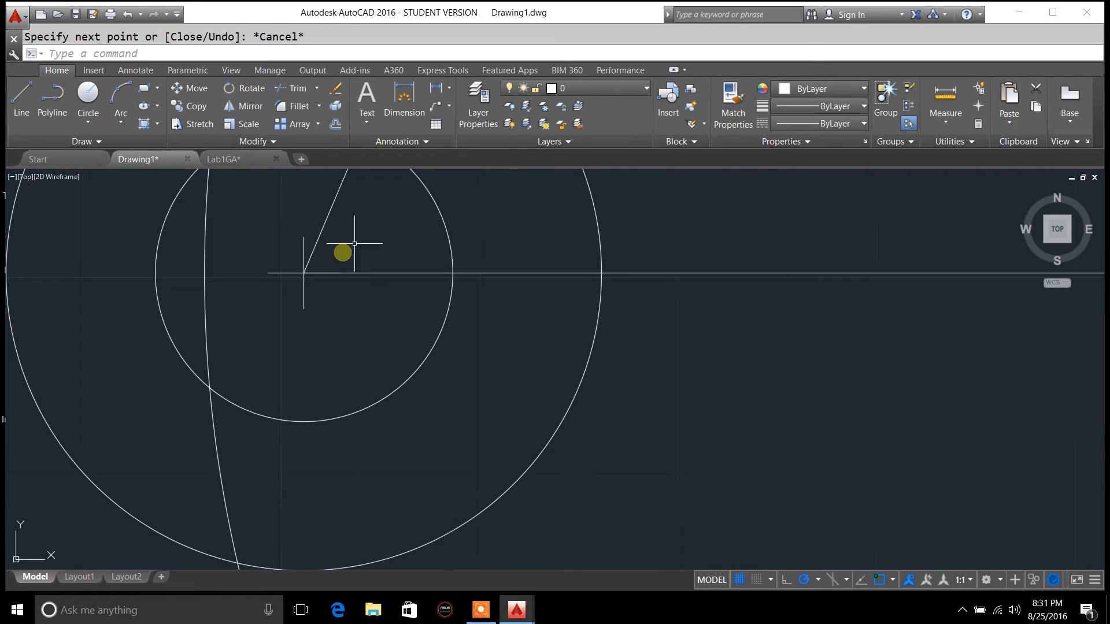
right_click(822, 285)
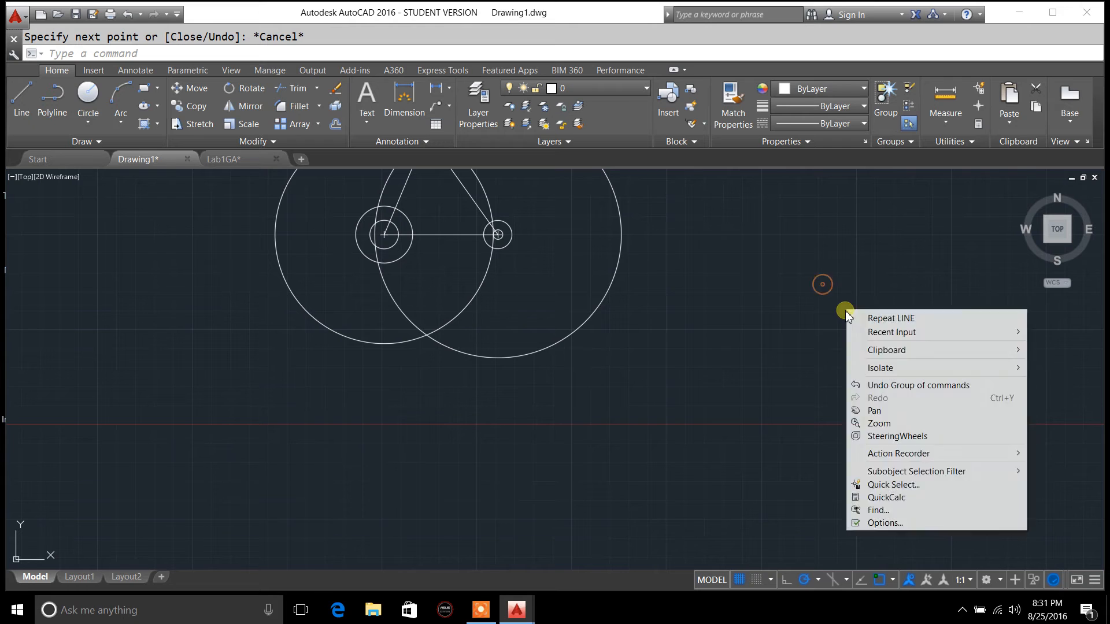
left_click(910, 257)
left_click(964, 308)
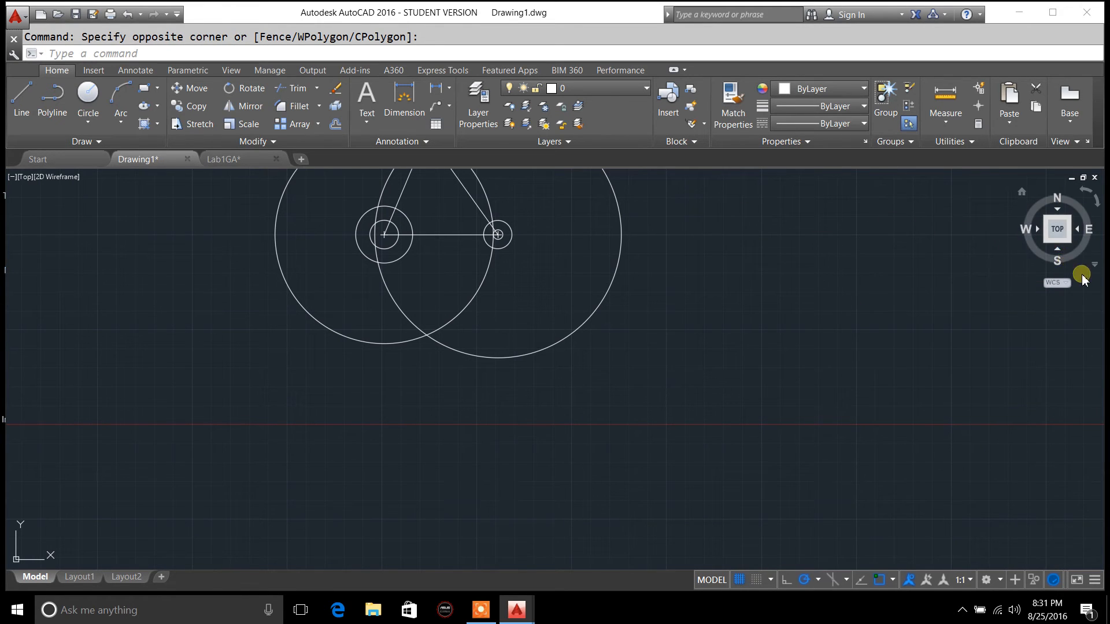
scroll(525, 230, "down", 3)
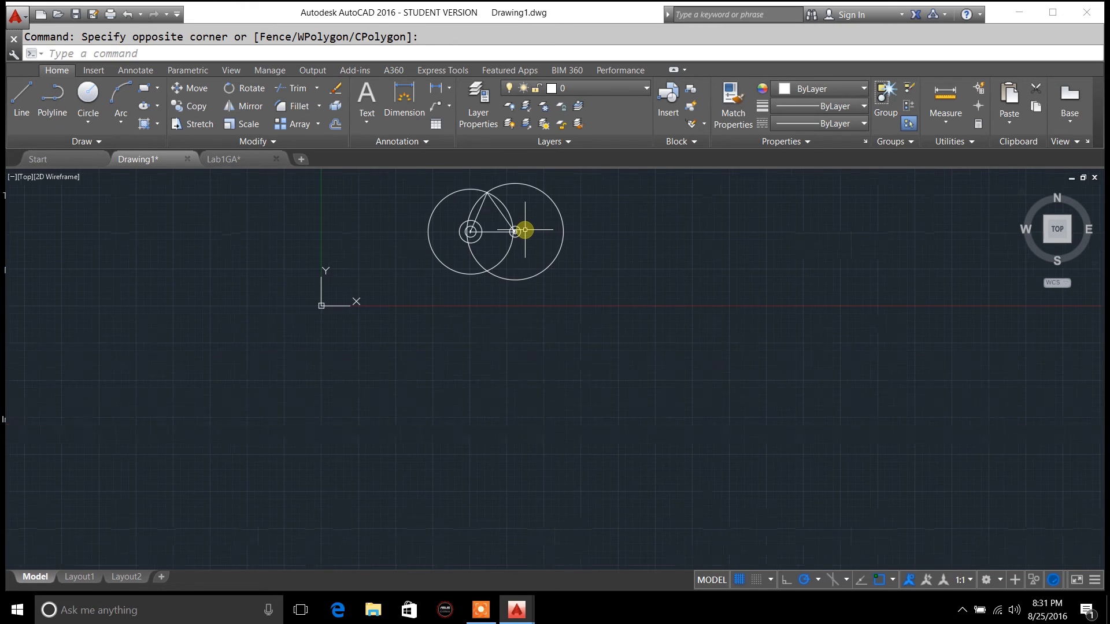
scroll(487, 178, "up", 5)
scroll(488, 183, "down", 3)
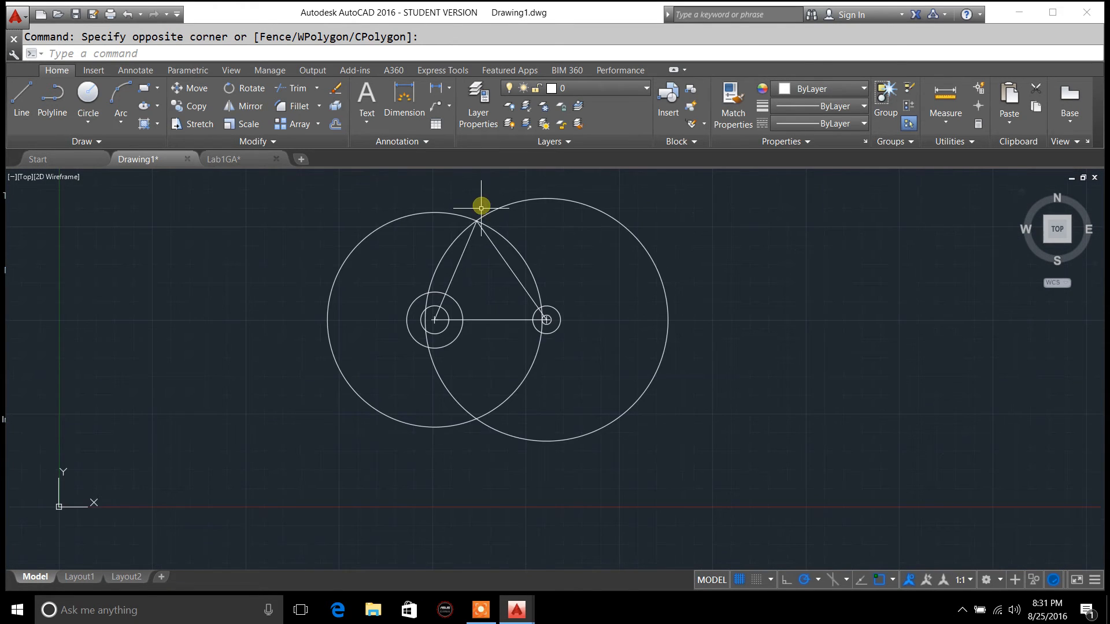
scroll(480, 208, "up", 2)
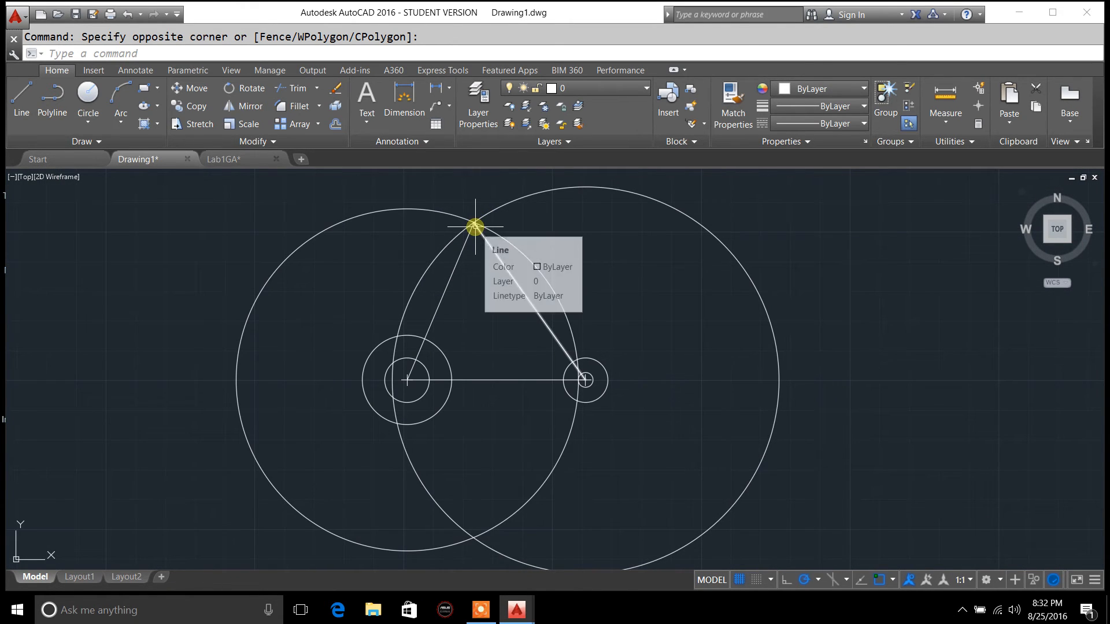